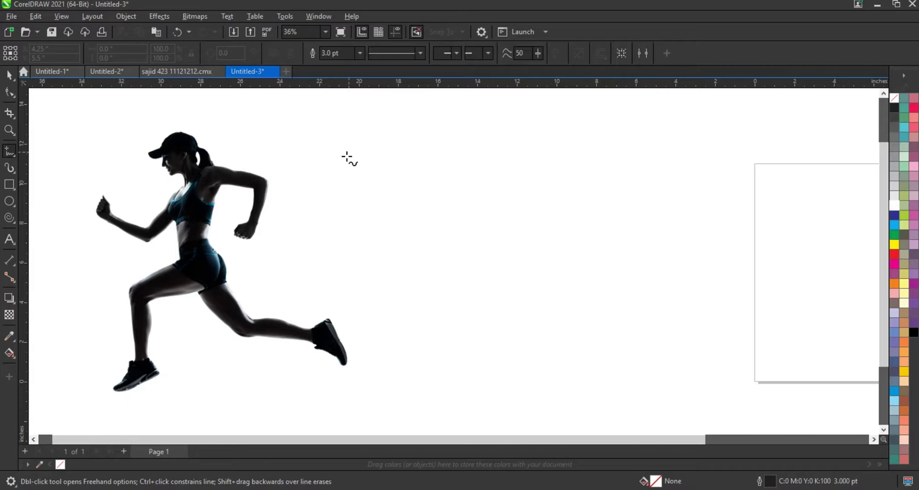
Draw a straight 8 pt line about 18.7 in wide and 6.2 in high from the runner's shoulder down into the empty area behind her
{"action": "left_click", "coordinate": [360, 53]}
{"action": "left_click", "coordinate": [338, 143]}
{"action": "left_click", "coordinate": [227, 173]}
{"action": "left_click", "coordinate": [597, 297]}
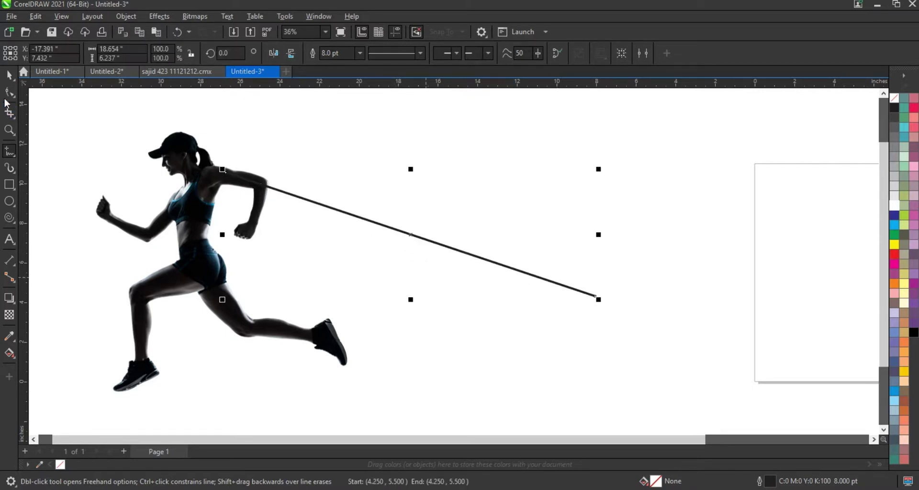
Convert the line to a curve and shape it into a wave that arches near the shoulder and dips at the far end
{"action": "key", "text": "F10"}
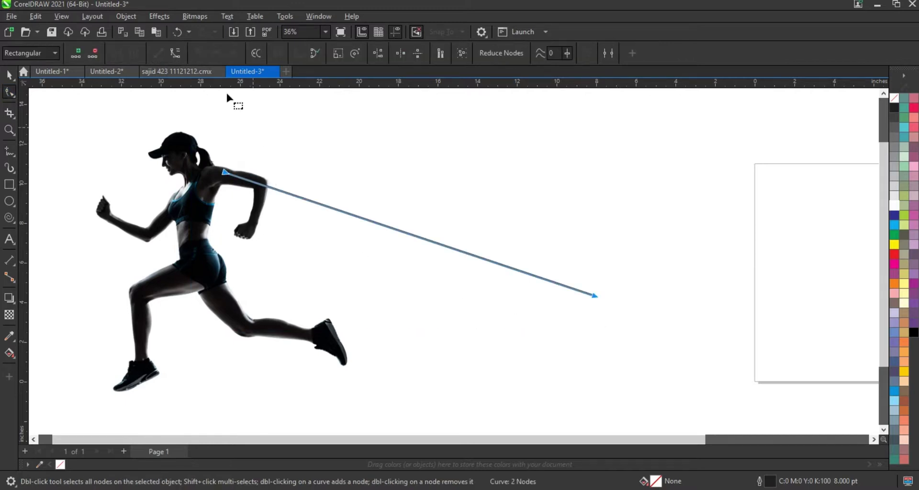
{"action": "left_click", "coordinate": [182, 53]}
{"action": "left_click_drag", "start_coordinate": [351, 216], "coordinate": [372, 115]}
{"action": "left_click_drag", "start_coordinate": [473, 255], "coordinate": [448, 299]}
{"action": "left_click_drag", "start_coordinate": [596, 293], "coordinate": [606, 296]}
{"action": "left_click_drag", "start_coordinate": [459, 300], "coordinate": [448, 336]}
{"action": "left_click_drag", "start_coordinate": [373, 115], "coordinate": [375, 110]}
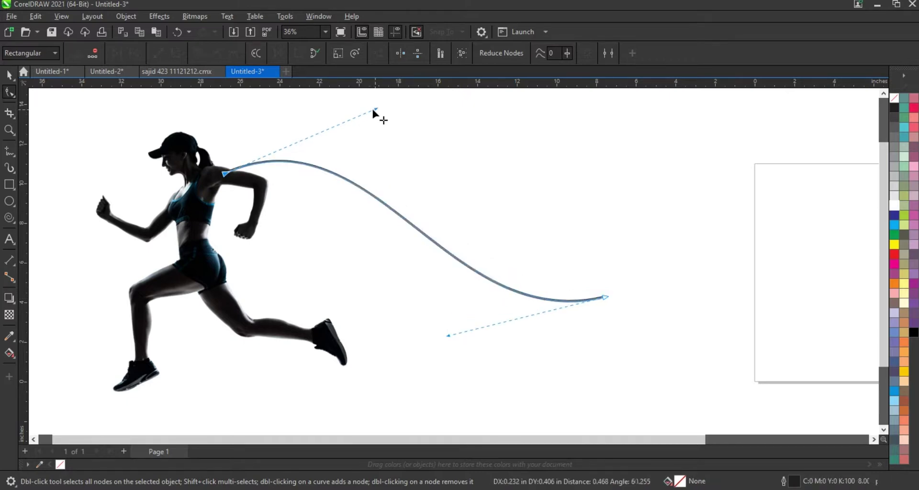
Place a copy of the wave below the original and scale both waves together to 101.7%
{"action": "left_click", "coordinate": [9, 75]}
{"action": "key", "text": "space"}
{"action": "left_click_drag", "start_coordinate": [421, 233], "coordinate": [401, 281]}
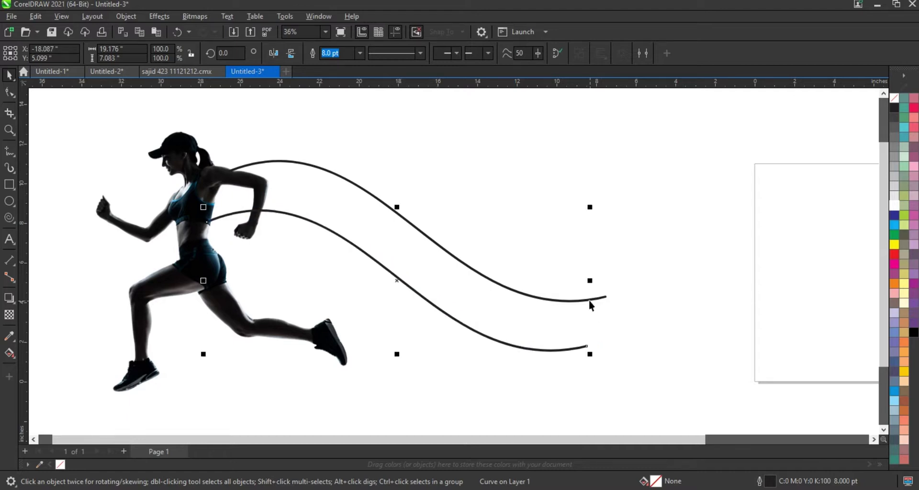
{"action": "left_click", "coordinate": [590, 302], "text": "shift"}
{"action": "left_click_drag", "start_coordinate": [609, 362], "coordinate": [620, 366]}
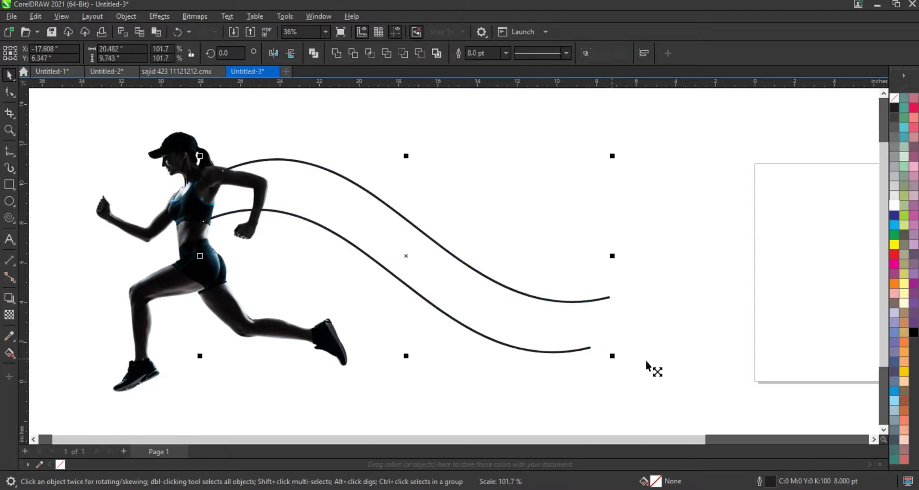
{"action": "left_click", "coordinate": [682, 332]}
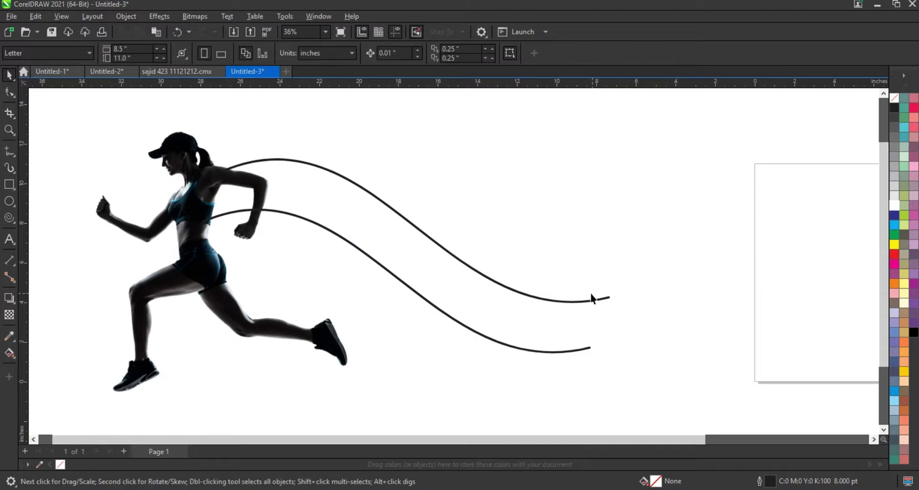
Duplicate the lower wave between the two waves and reshape its handles and far end node to flow between them
{"action": "left_click_drag", "start_coordinate": [284, 217], "coordinate": [282, 189]}
{"action": "right_click", "coordinate": [283, 188]}
{"action": "left_click", "coordinate": [10, 94]}
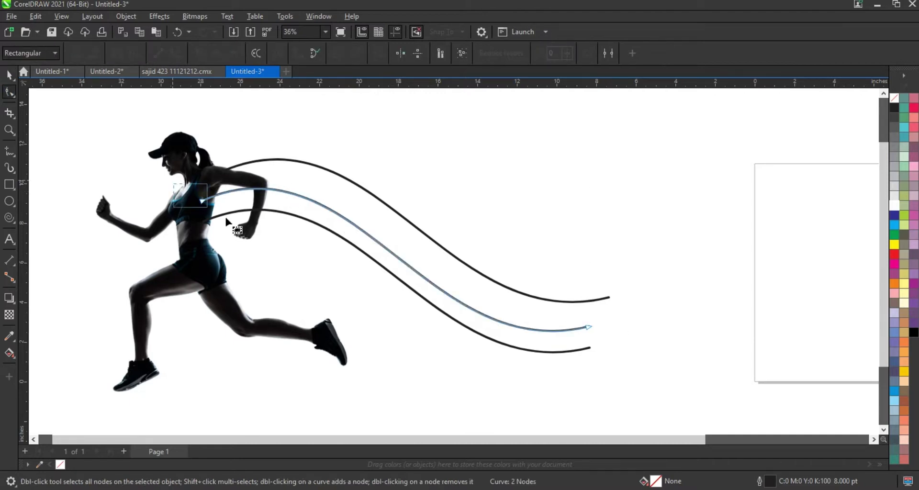
{"action": "left_click", "coordinate": [290, 186]}
{"action": "left_click_drag", "start_coordinate": [357, 136], "coordinate": [339, 109]}
{"action": "left_click_drag", "start_coordinate": [591, 326], "coordinate": [602, 335]}
{"action": "left_click_drag", "start_coordinate": [440, 374], "coordinate": [433, 361]}
{"action": "left_click_drag", "start_coordinate": [602, 335], "coordinate": [598, 336]}
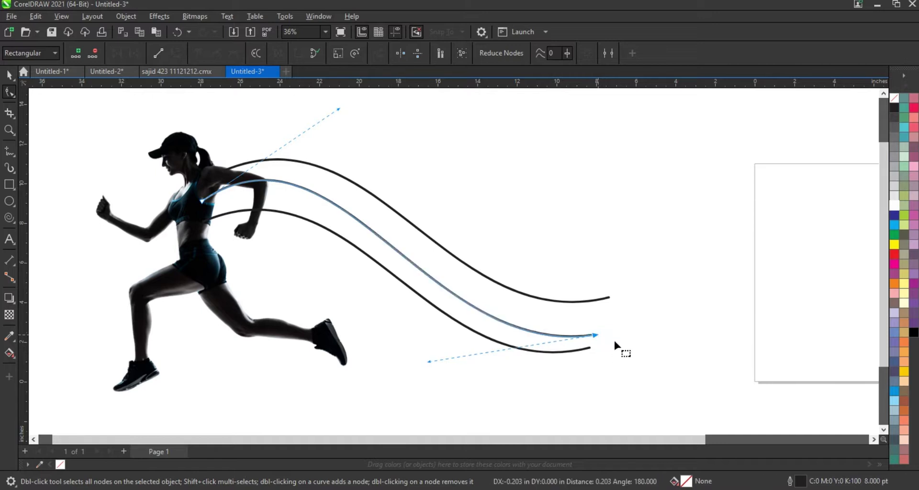
{"action": "left_click", "coordinate": [8, 75]}
{"action": "left_click", "coordinate": [643, 234]}
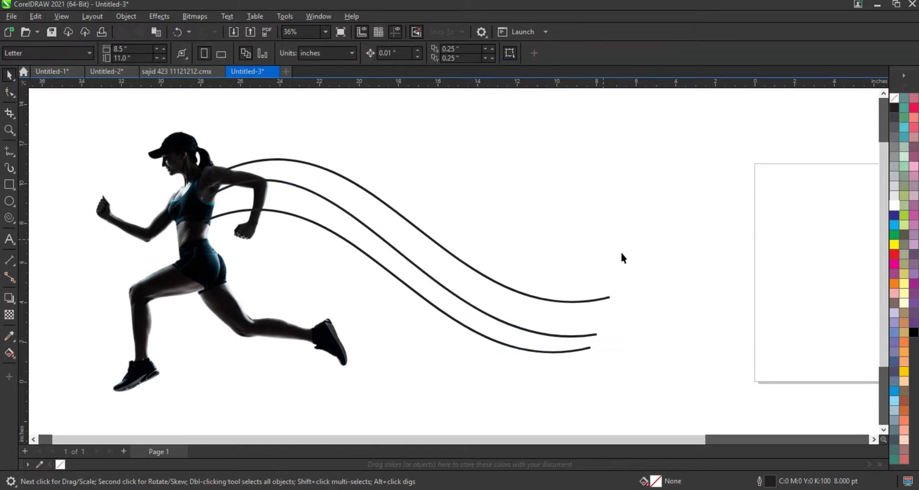
Draw a straight line about 21.3 in wide and 3.5 in high from the runner's hip, rising across the three waves
{"action": "left_click", "coordinate": [10, 152]}
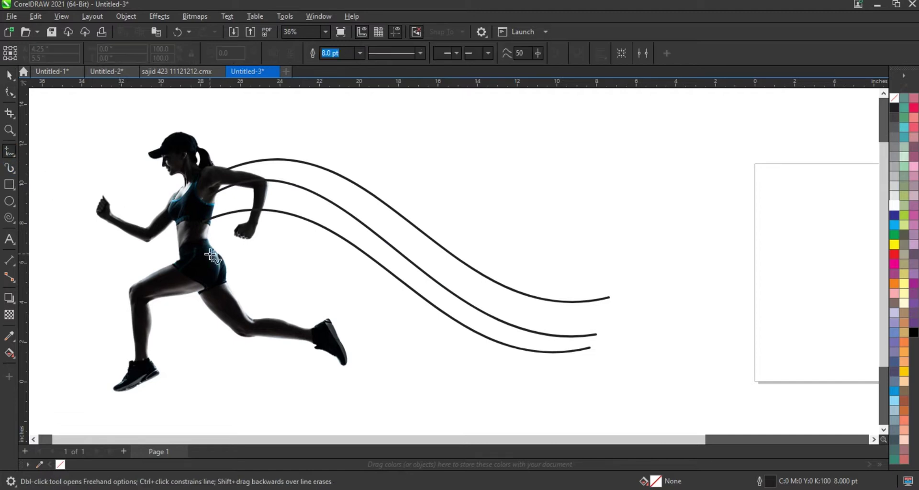
{"action": "left_click", "coordinate": [197, 255]}
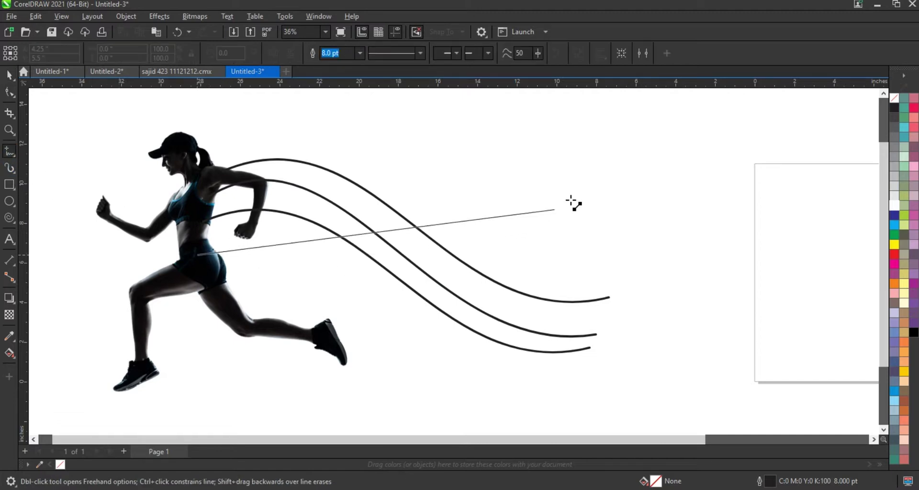
{"action": "left_click", "coordinate": [618, 186]}
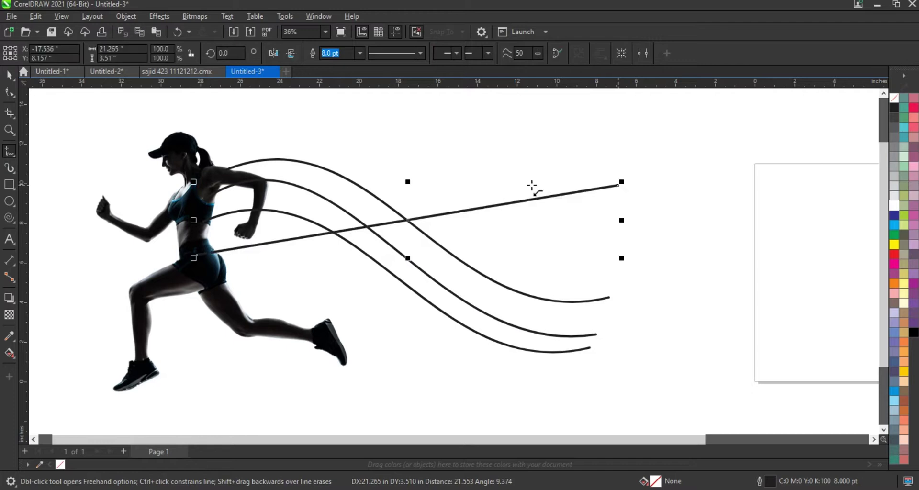
Convert the rising line to a curve, bend it into an opposite wave, and raise its far end node
{"action": "mouse_move", "coordinate": [120, 134]}
{"action": "left_mouse_down"}
{"action": "mouse_move", "coordinate": [529, 270]}
{"action": "mouse_move", "coordinate": [657, 301]}
{"action": "left_mouse_up"}
{"action": "key", "text": "F10"}
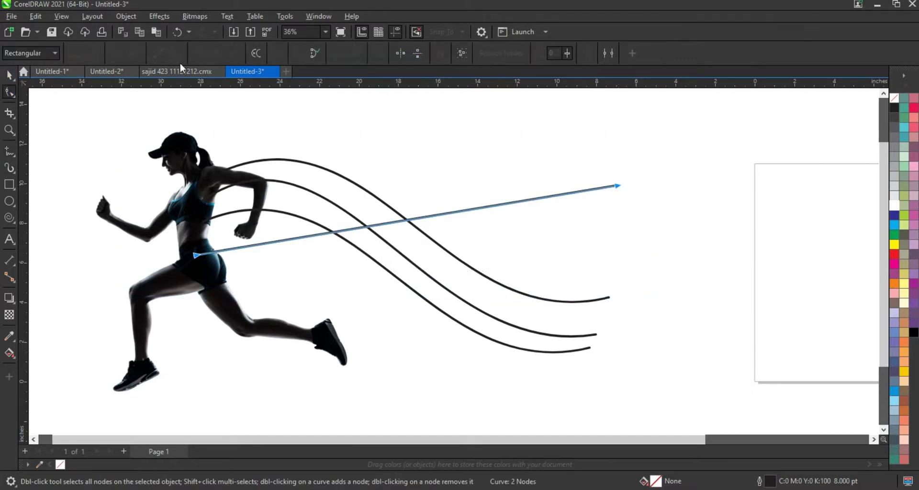
{"action": "left_click_drag", "start_coordinate": [631, 229], "coordinate": [648, 245]}
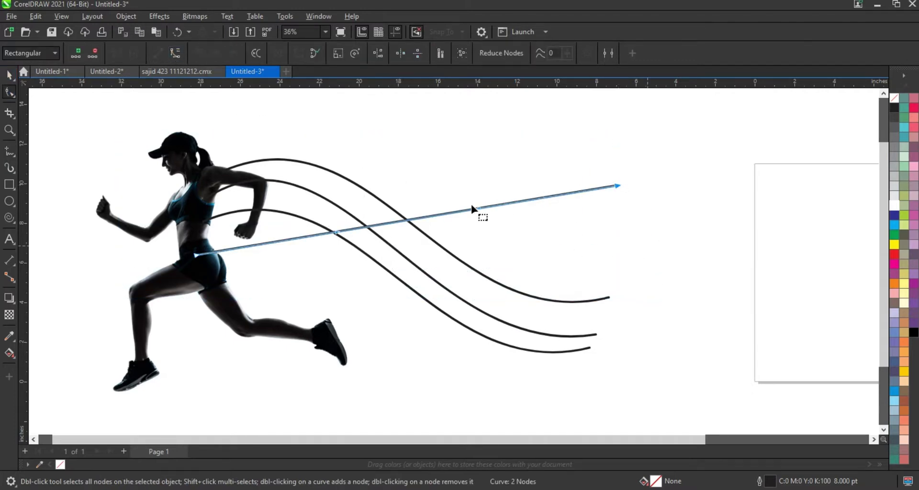
{"action": "left_click_drag", "start_coordinate": [480, 207], "coordinate": [452, 120]}
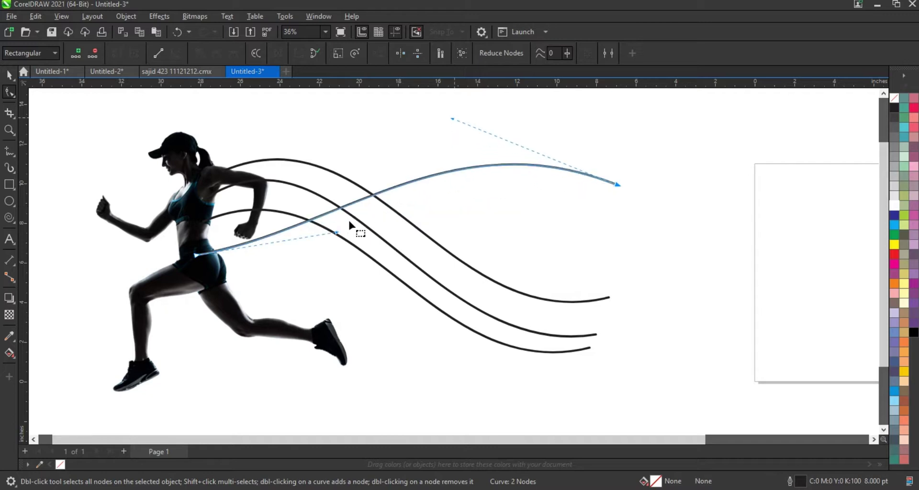
{"action": "left_click_drag", "start_coordinate": [337, 234], "coordinate": [346, 326]}
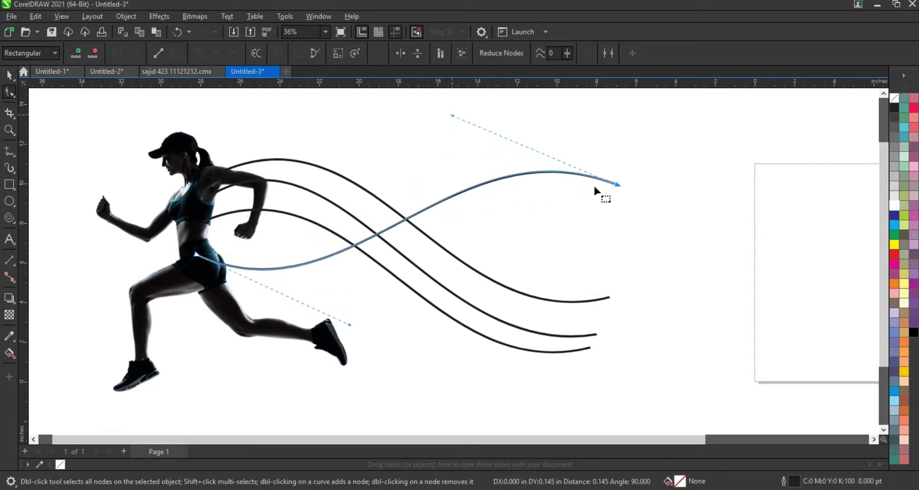
{"action": "left_click_drag", "start_coordinate": [616, 185], "coordinate": [616, 158]}
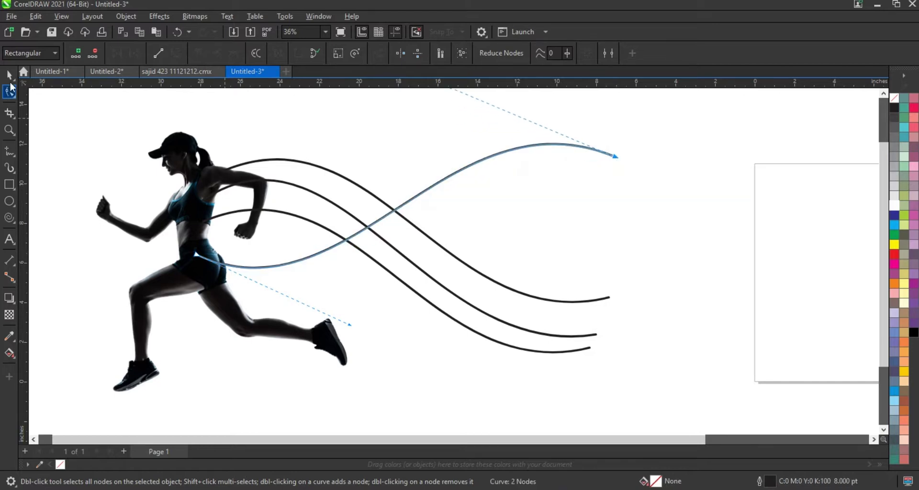
Place a copy of the rising wave below it, starting near the runner's thigh
{"action": "left_click", "coordinate": [9, 76]}
{"action": "key", "text": "space"}
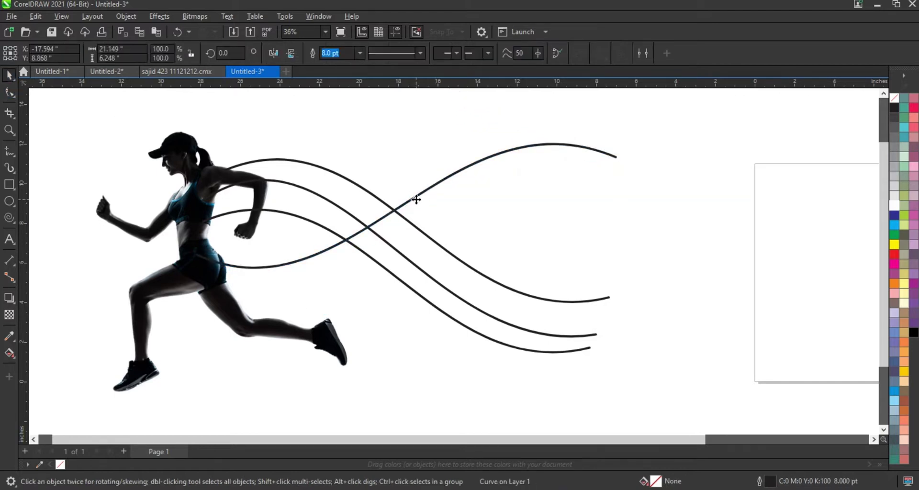
{"action": "left_click_drag", "start_coordinate": [417, 199], "coordinate": [420, 249]}
{"action": "left_click", "coordinate": [673, 280]}
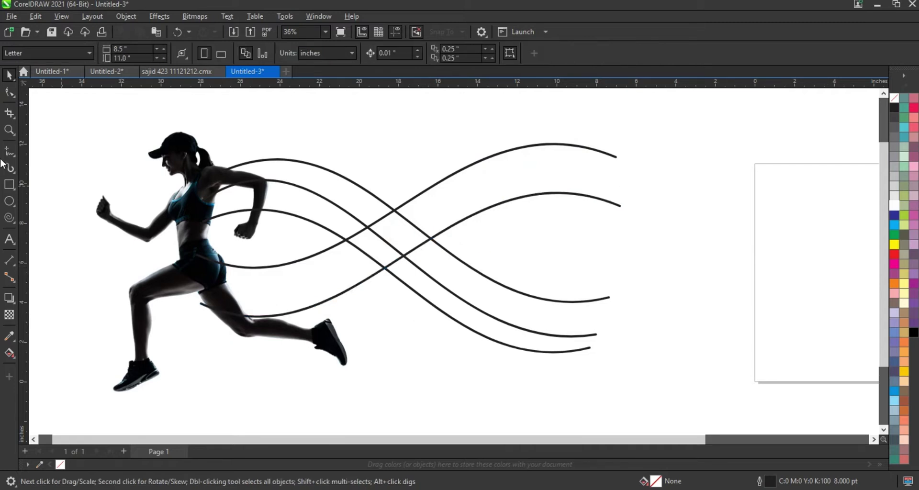
Draw a line about 22.7 in long from between the rising waves' far ends to the thigh, and curve it into a third rising wave
{"action": "left_click", "coordinate": [624, 186]}
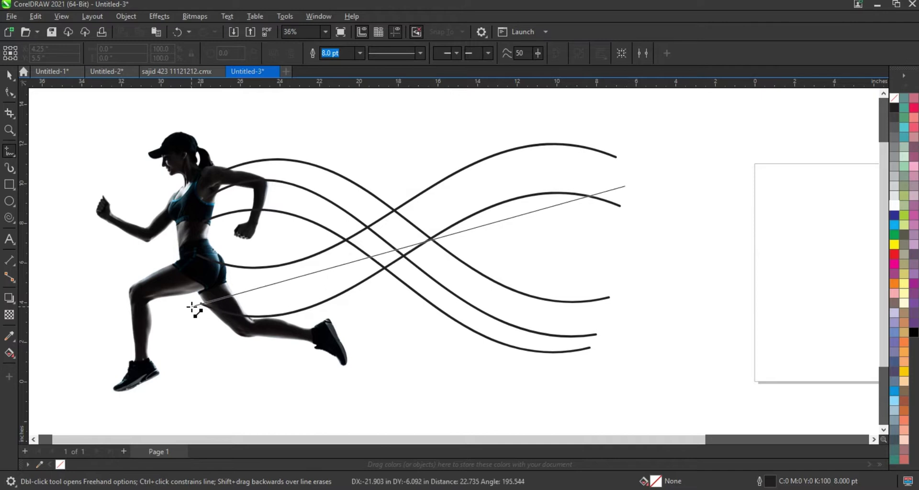
{"action": "left_click", "coordinate": [192, 307]}
{"action": "left_click", "coordinate": [9, 92]}
{"action": "left_click_drag", "start_coordinate": [677, 140], "coordinate": [135, 330]}
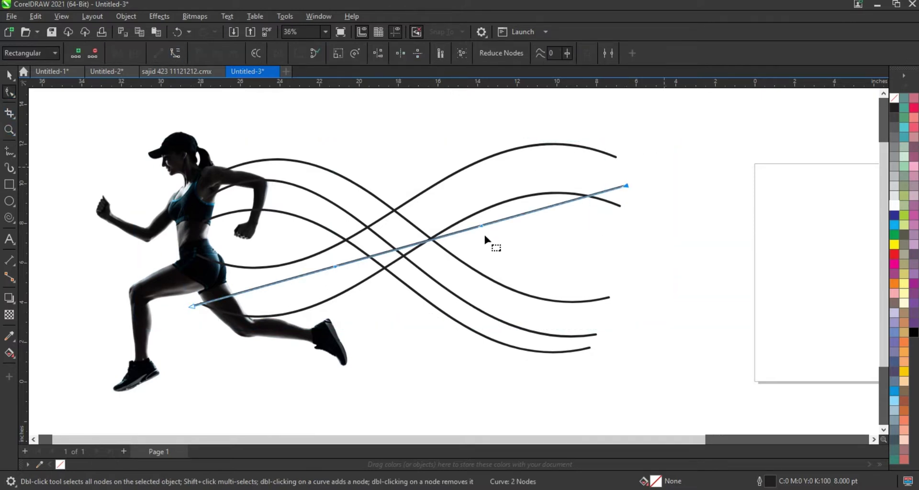
{"action": "left_click_drag", "start_coordinate": [480, 229], "coordinate": [501, 144]}
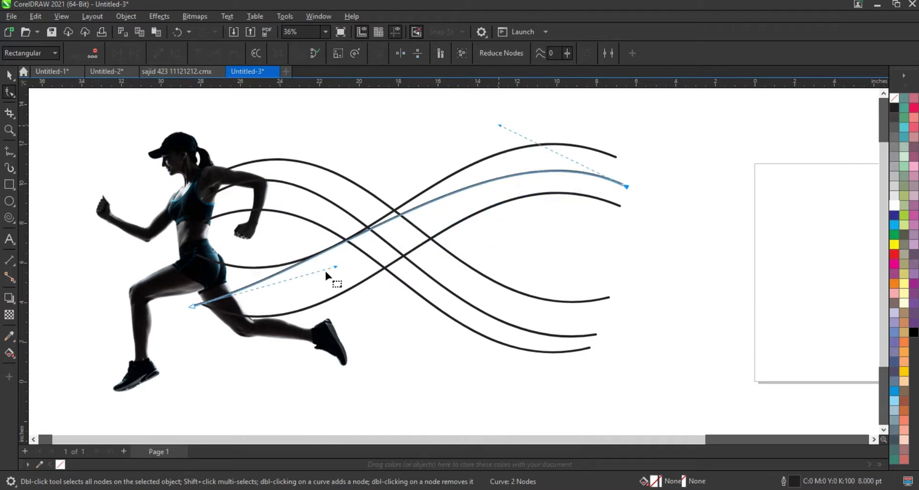
{"action": "left_click_drag", "start_coordinate": [333, 265], "coordinate": [296, 356]}
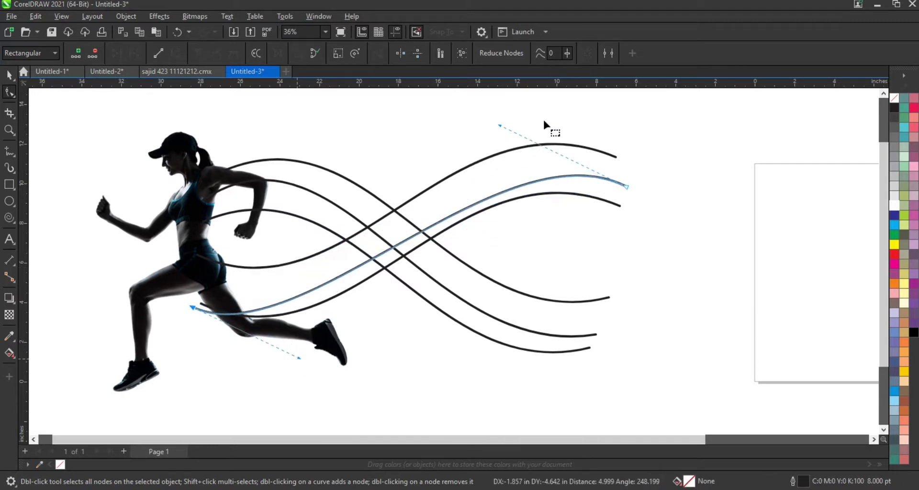
{"action": "left_click_drag", "start_coordinate": [499, 125], "coordinate": [477, 94]}
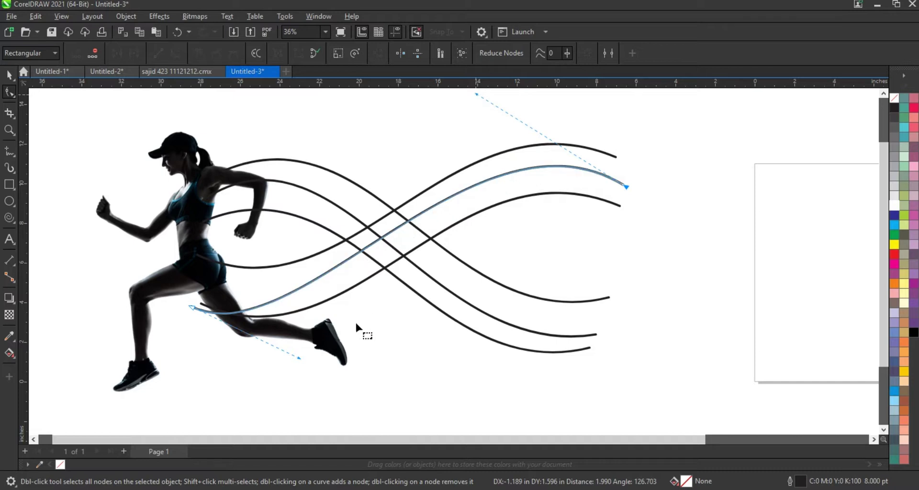
Refine the middle rising wave by raising its thigh end, extending its far end, and adjusting both curve handles
{"action": "left_click", "coordinate": [301, 362]}
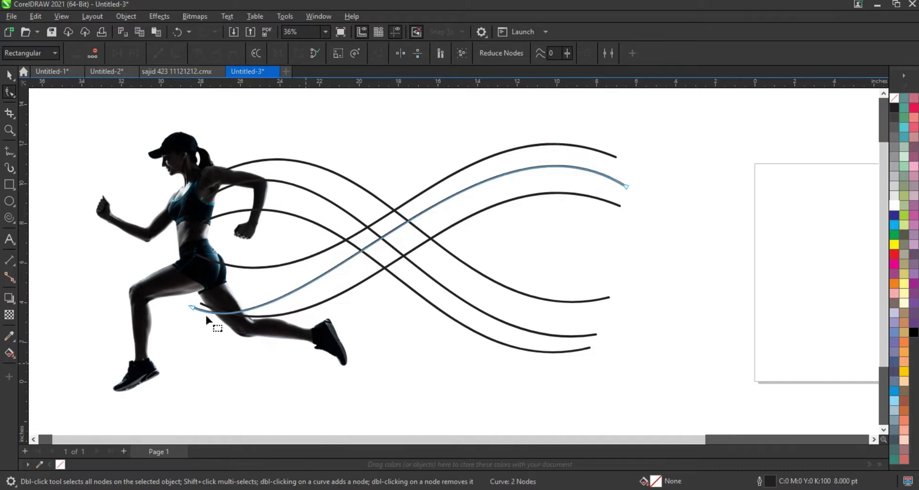
{"action": "left_click_drag", "start_coordinate": [192, 307], "coordinate": [191, 296]}
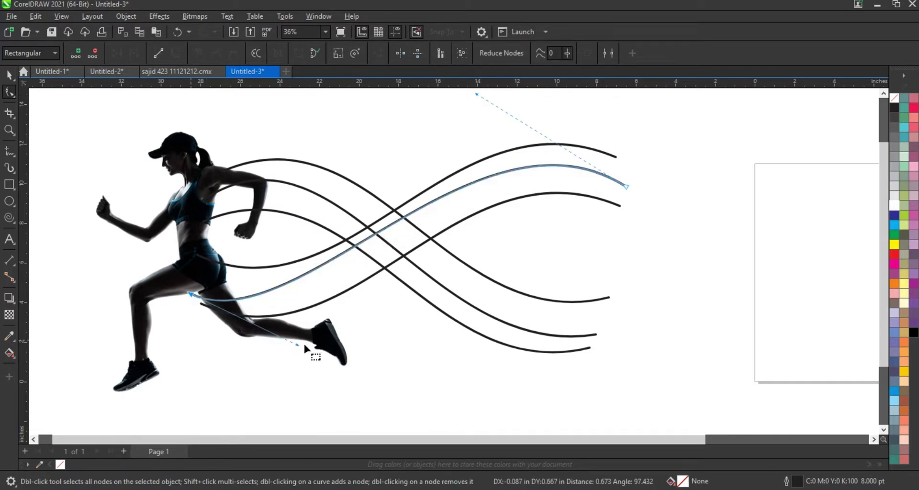
{"action": "left_click_drag", "start_coordinate": [301, 352], "coordinate": [326, 352]}
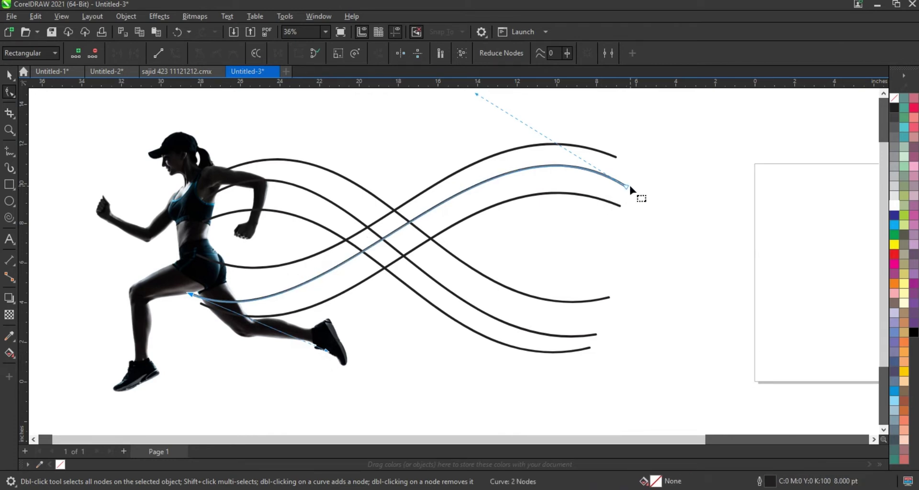
{"action": "mouse_move", "coordinate": [630, 185]}
{"action": "left_mouse_down"}
{"action": "mouse_move", "coordinate": [634, 196]}
{"action": "mouse_move", "coordinate": [643, 192]}
{"action": "left_mouse_up"}
{"action": "mouse_move", "coordinate": [492, 102]}
{"action": "left_mouse_down"}
{"action": "mouse_move", "coordinate": [492, 94]}
{"action": "mouse_move", "coordinate": [495, 106]}
{"action": "left_mouse_up"}
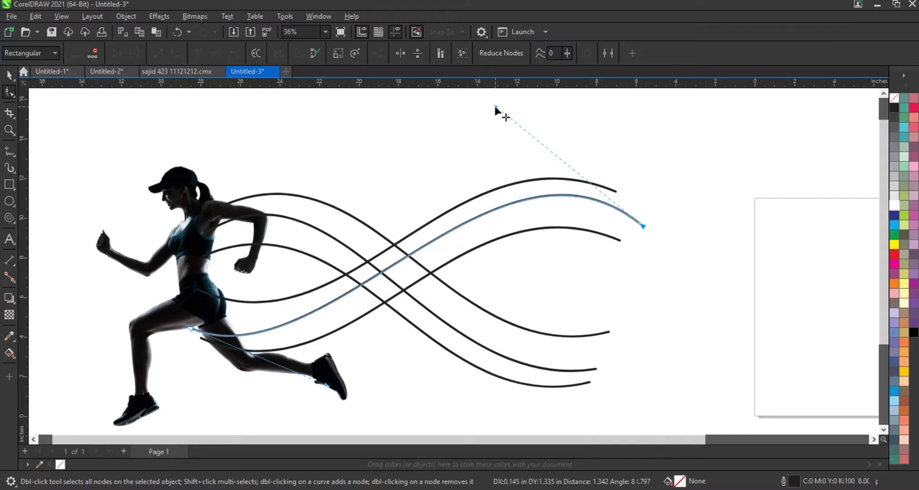
{"action": "left_click", "coordinate": [453, 232]}
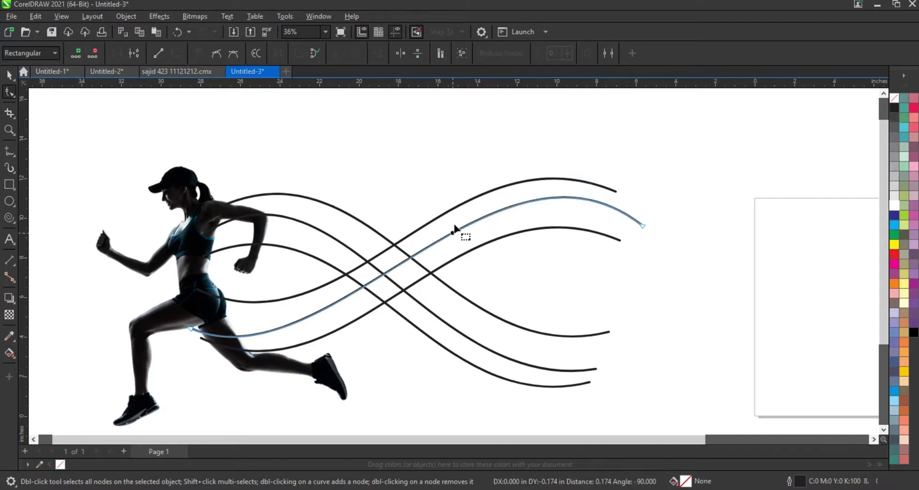
{"action": "left_click", "coordinate": [361, 201]}
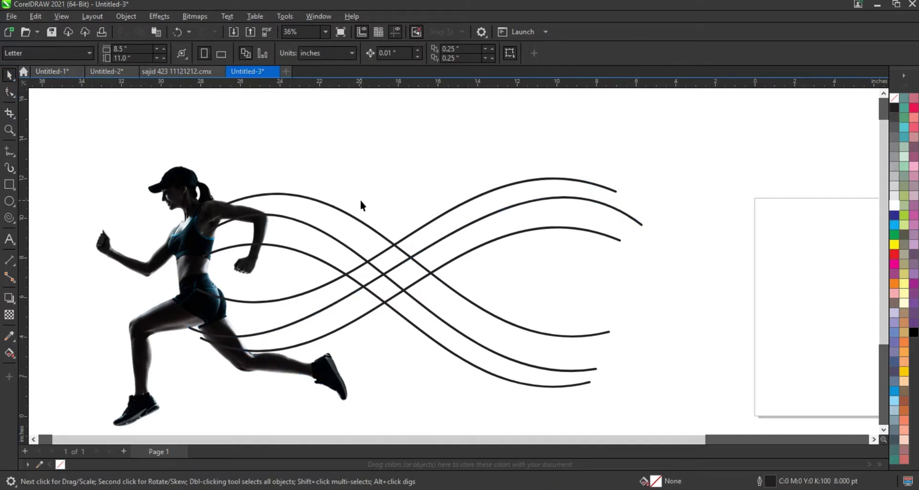
Draw a connected polyline about 19.7 by 12.7 in down the runner's back, beneath the waves, and up across their far ends for node editing
{"action": "left_click", "coordinate": [10, 153]}
{"action": "left_click", "coordinate": [221, 190]}
{"action": "left_click", "coordinate": [207, 257]}
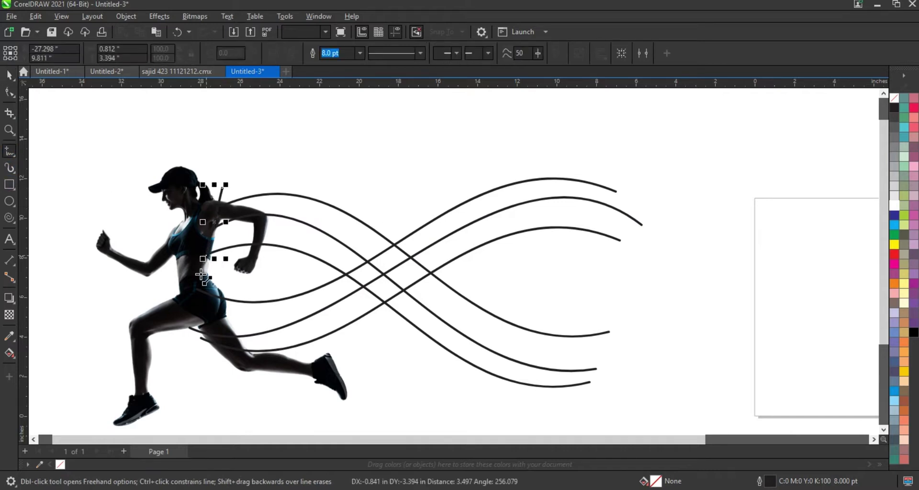
{"action": "left_click", "coordinate": [207, 257]}
{"action": "left_click", "coordinate": [224, 352]}
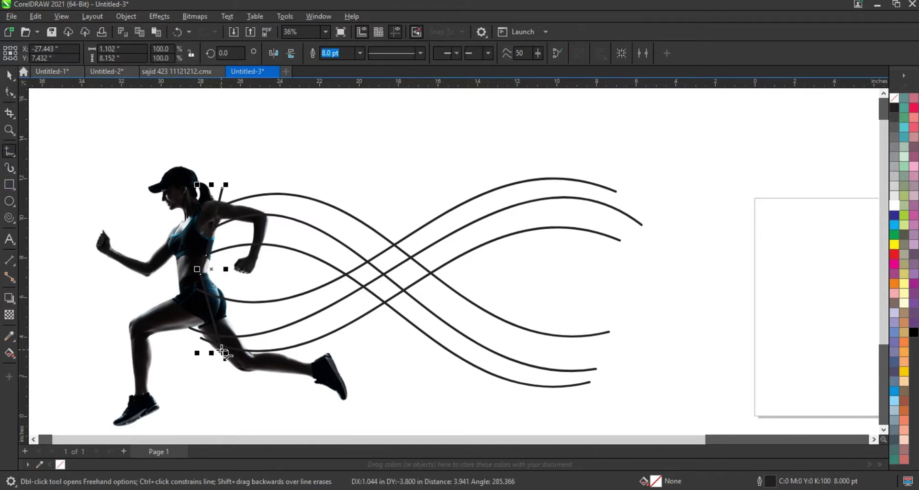
{"action": "left_click", "coordinate": [259, 408]}
{"action": "left_click", "coordinate": [590, 398]}
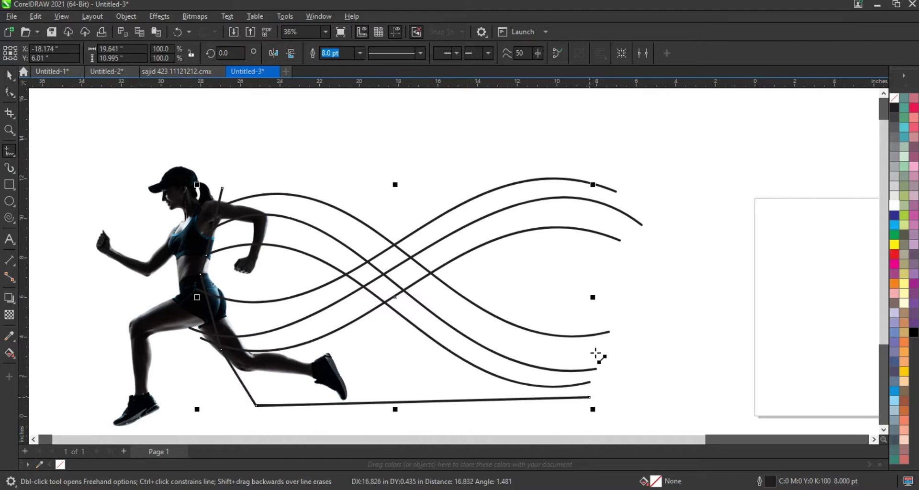
{"action": "left_click", "coordinate": [591, 155]}
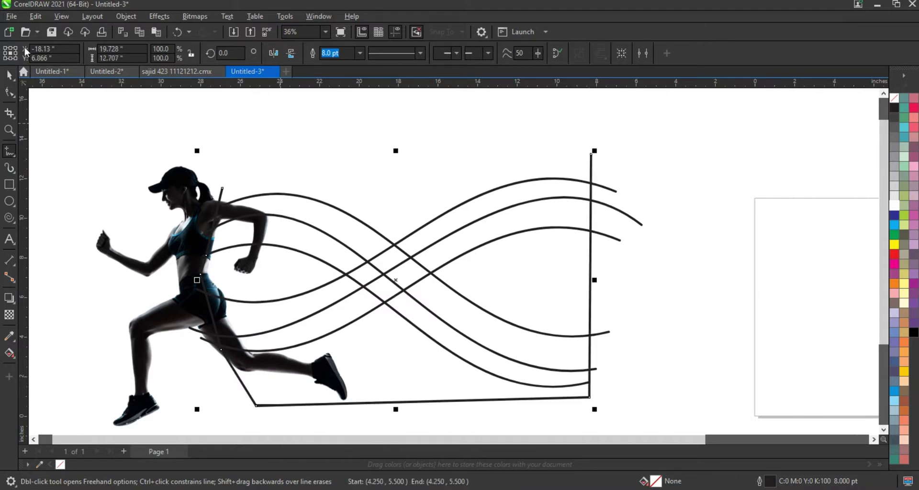
{"action": "left_click", "coordinate": [9, 92]}
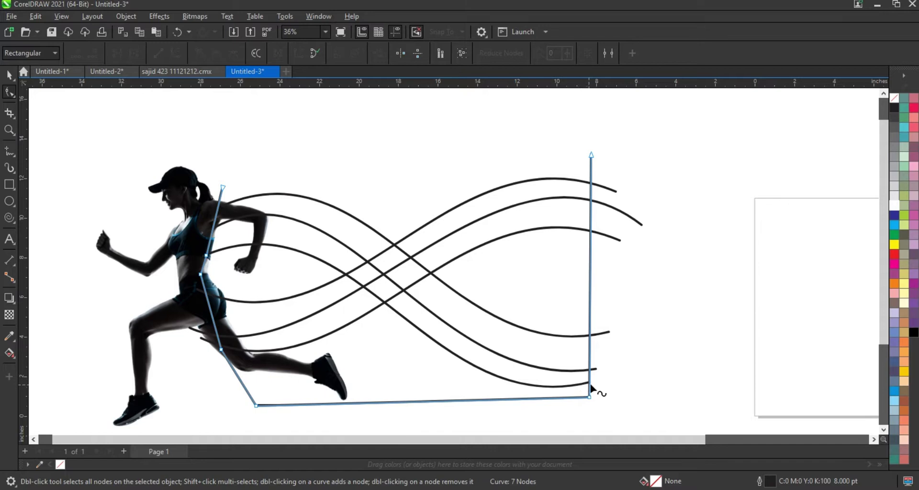
Move the runner image away from the waves so their near ends are uncovered
{"action": "left_click", "coordinate": [10, 354]}
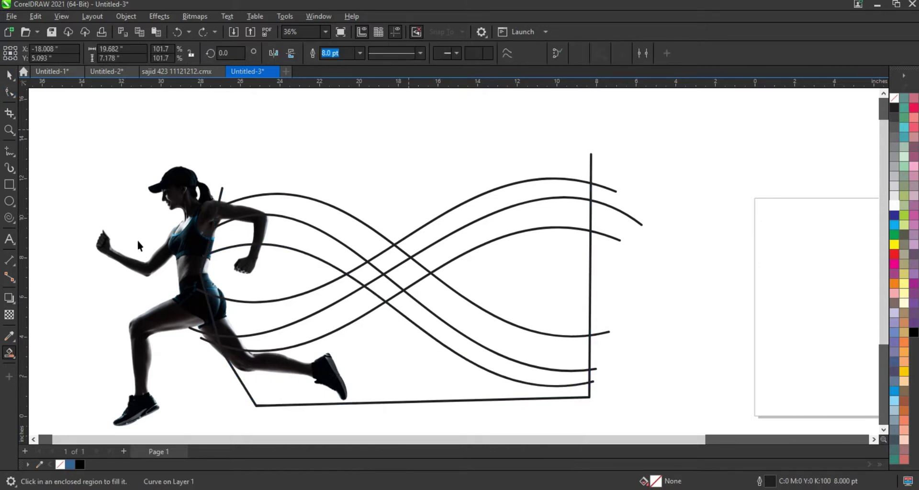
{"action": "key", "text": "space"}
{"action": "left_click_drag", "start_coordinate": [186, 199], "coordinate": [59, 209]}
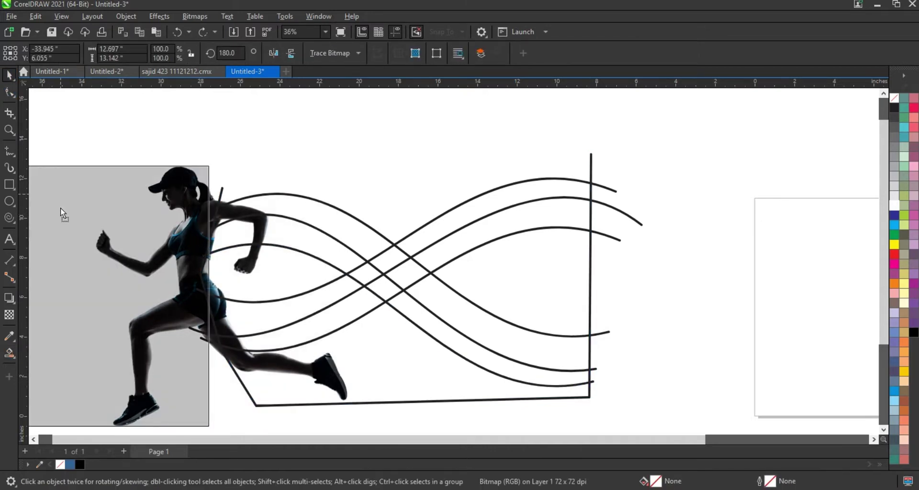
Extend the near end of the uppermost falling wave past the slanted boundary line
{"action": "left_click", "coordinate": [219, 210]}
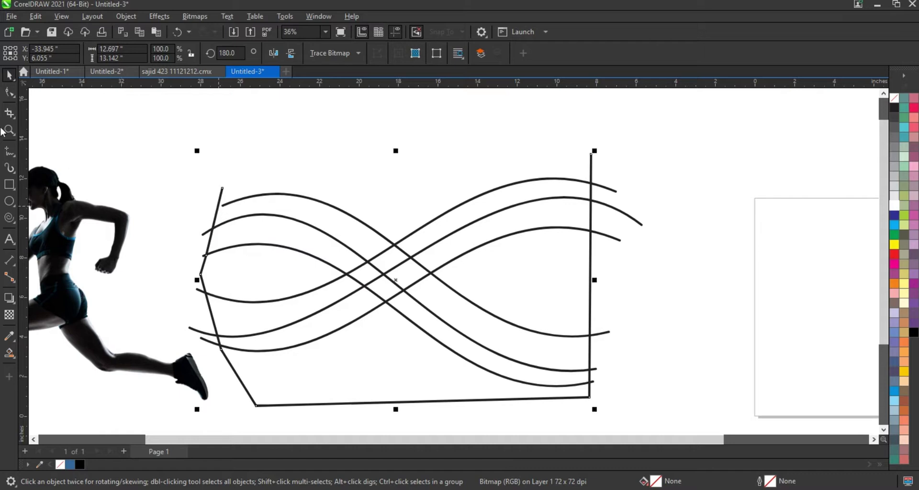
{"action": "key", "text": "F10"}
{"action": "left_click", "coordinate": [225, 205]}
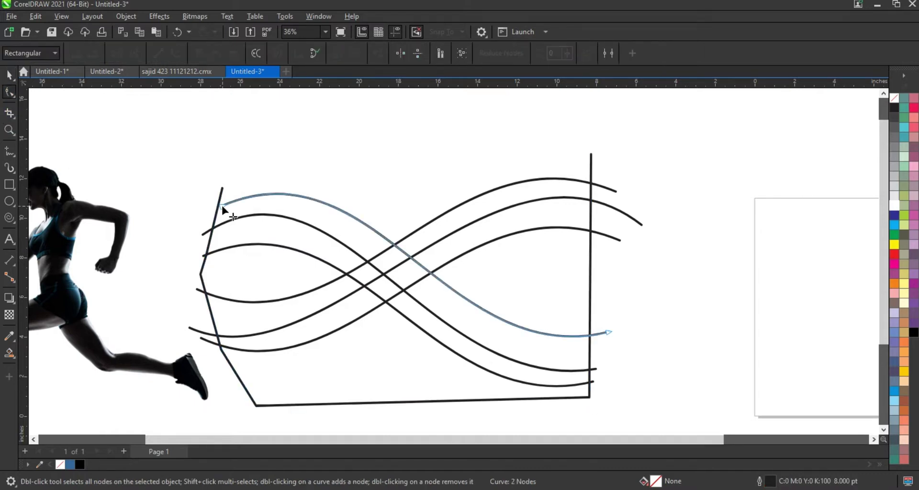
{"action": "left_click_drag", "start_coordinate": [222, 206], "coordinate": [214, 211]}
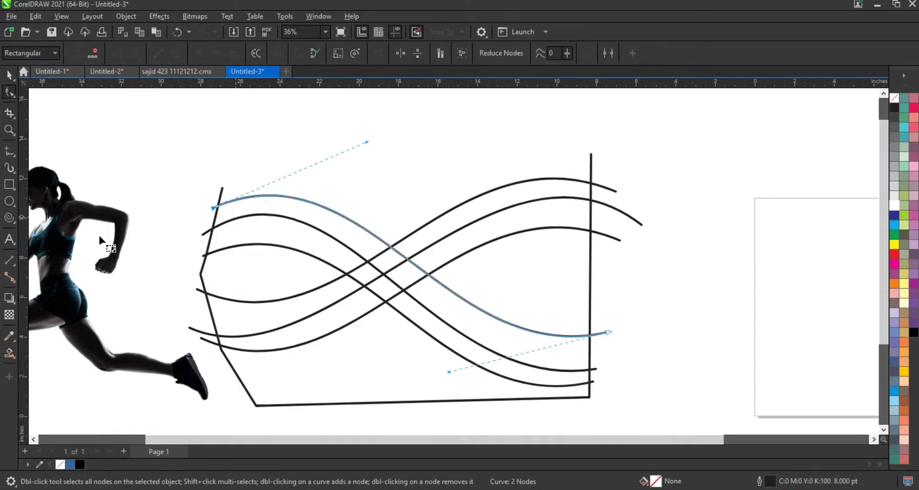
Use Smart Fill to create blue pieces along the whole upper falling band, between the first and second falling waves
{"action": "left_click", "coordinate": [10, 354]}
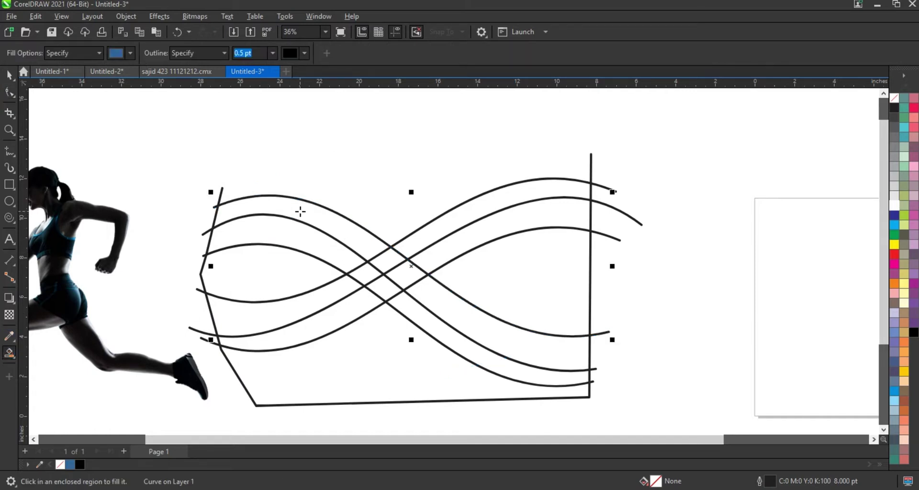
{"action": "left_click", "coordinate": [300, 212]}
{"action": "left_click", "coordinate": [394, 260]}
{"action": "left_click", "coordinate": [412, 281]}
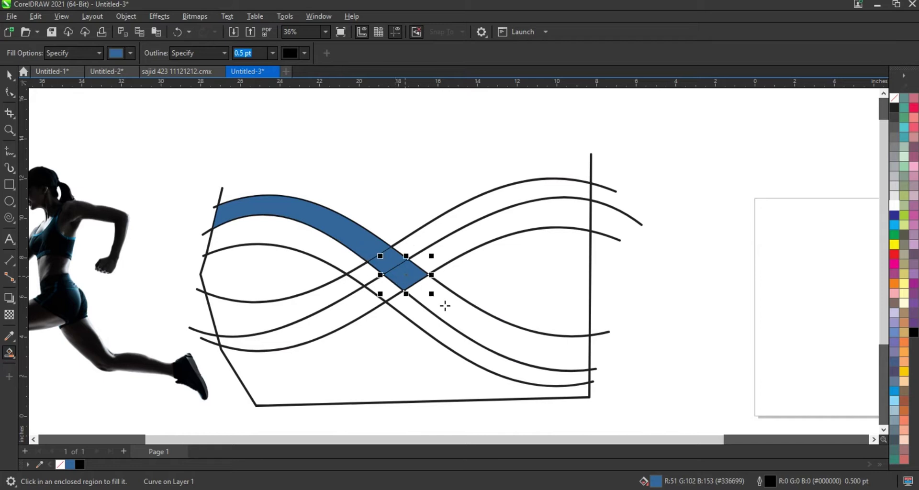
{"action": "left_click", "coordinate": [445, 306]}
Weld the upper falling band's blue pieces into one shape and fill it with yellow
{"action": "left_click", "coordinate": [7, 76]}
{"action": "left_click", "coordinate": [409, 276], "text": "shift"}
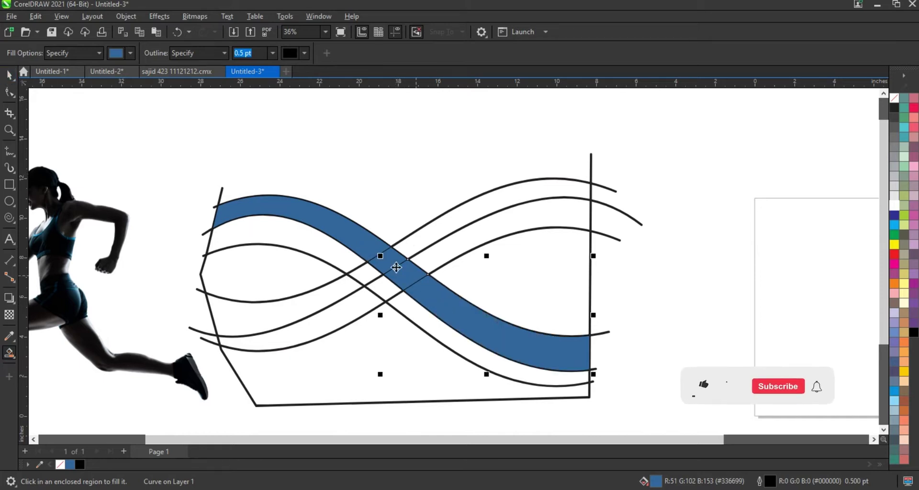
{"action": "left_click", "coordinate": [393, 261], "text": "shift"}
{"action": "left_click", "coordinate": [344, 229], "text": "shift"}
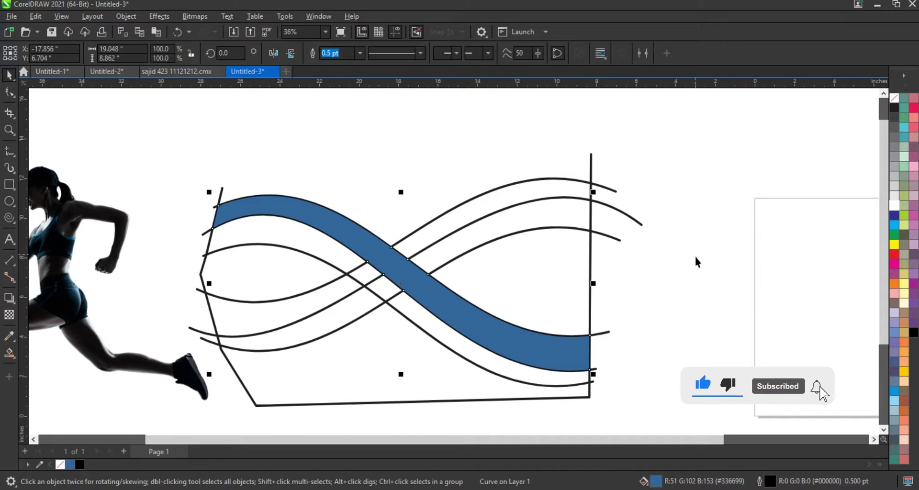
{"action": "left_click", "coordinate": [894, 246]}
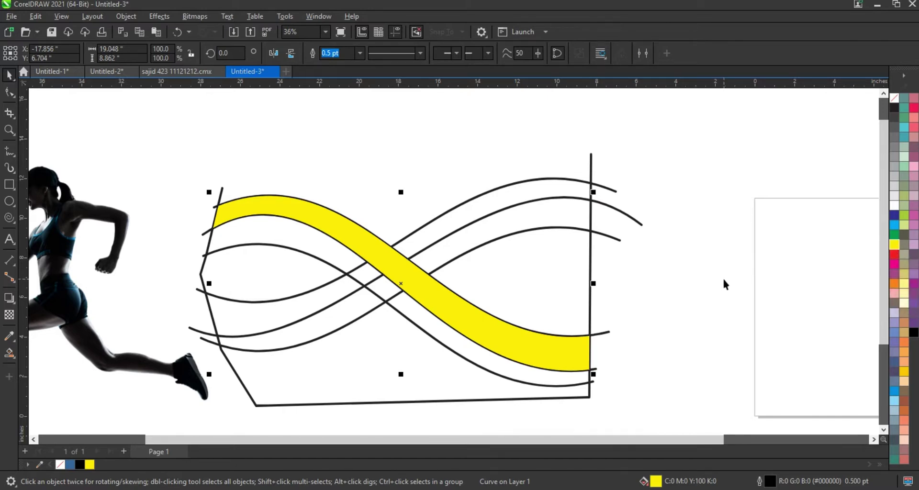
{"action": "left_click", "coordinate": [725, 285]}
Use Smart Fill to create blue pieces along the lower falling band, directly beneath the yellow band
{"action": "left_click", "coordinate": [10, 353]}
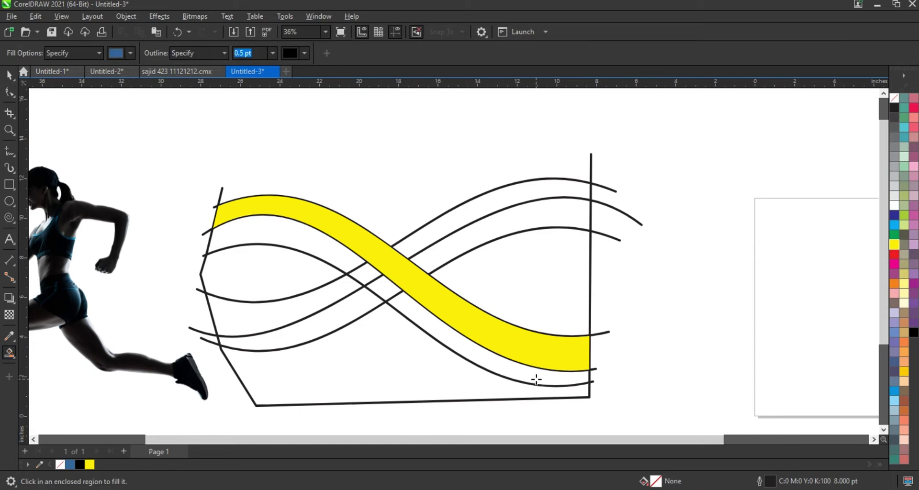
{"action": "left_click", "coordinate": [535, 379]}
{"action": "left_click", "coordinate": [390, 293]}
{"action": "left_click", "coordinate": [358, 270]}
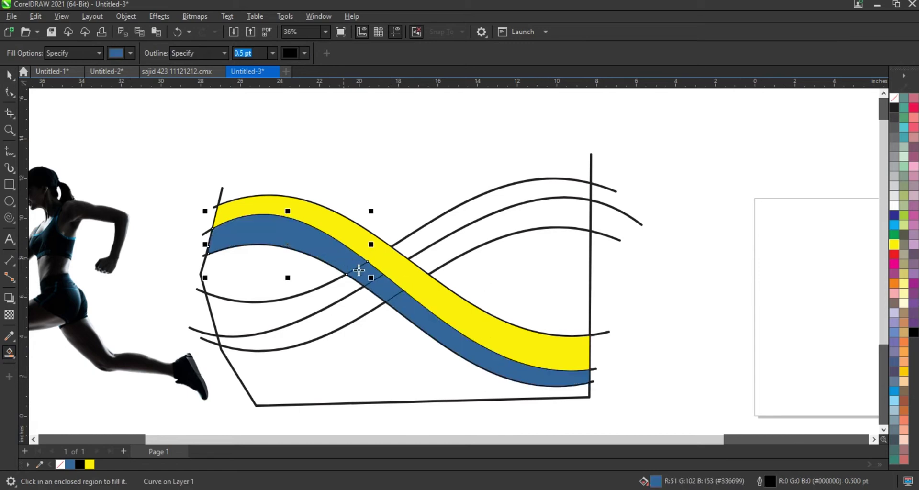
Weld the four blue pieces of the lower falling band and fill the result with darker yellow, C0 M6 Y100 K0
{"action": "left_click", "coordinate": [370, 270], "text": "shift"}
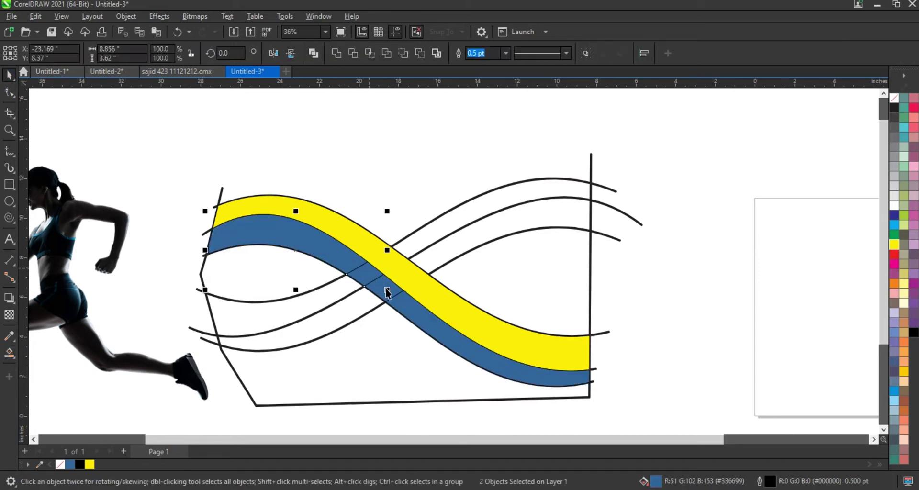
{"action": "left_click", "coordinate": [387, 285], "text": "shift"}
{"action": "left_click", "coordinate": [419, 321], "text": "shift"}
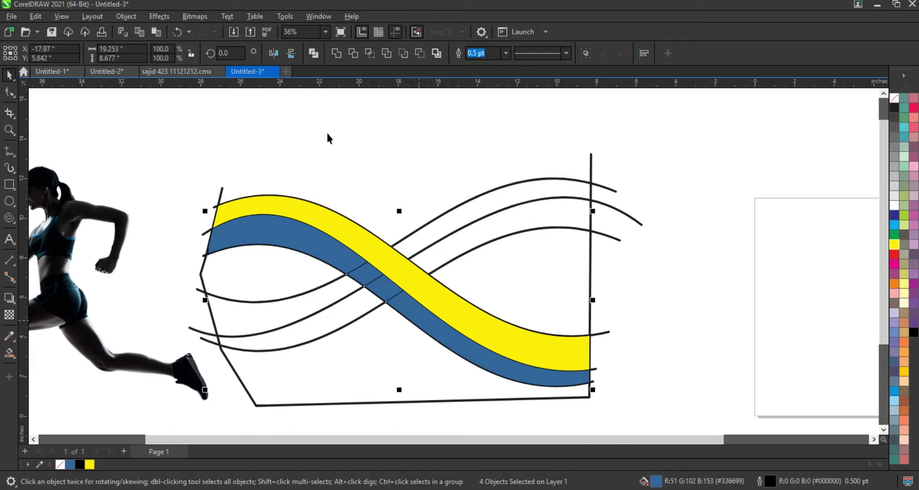
{"action": "left_click", "coordinate": [337, 54]}
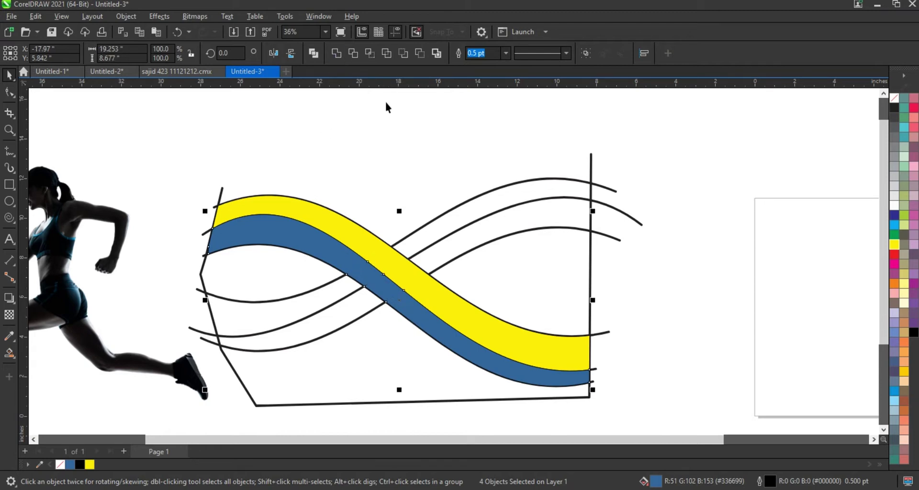
{"action": "left_click", "coordinate": [896, 245]}
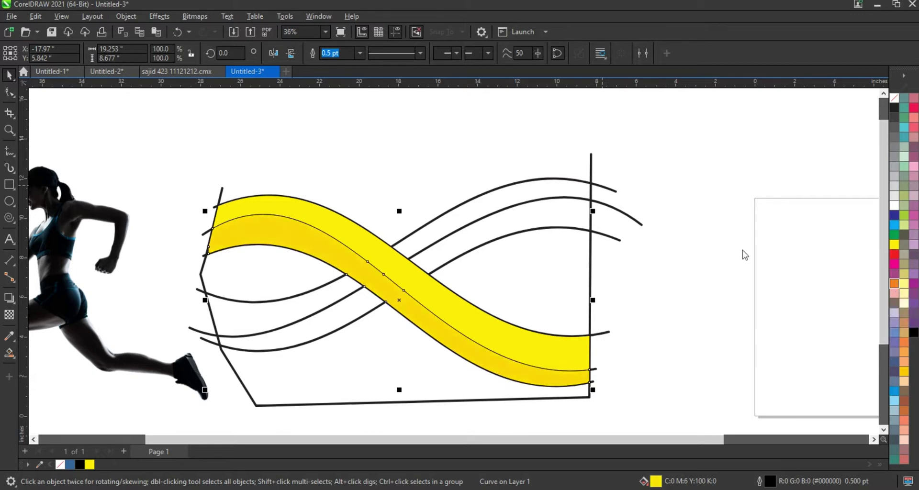
{"action": "left_click", "coordinate": [178, 284]}
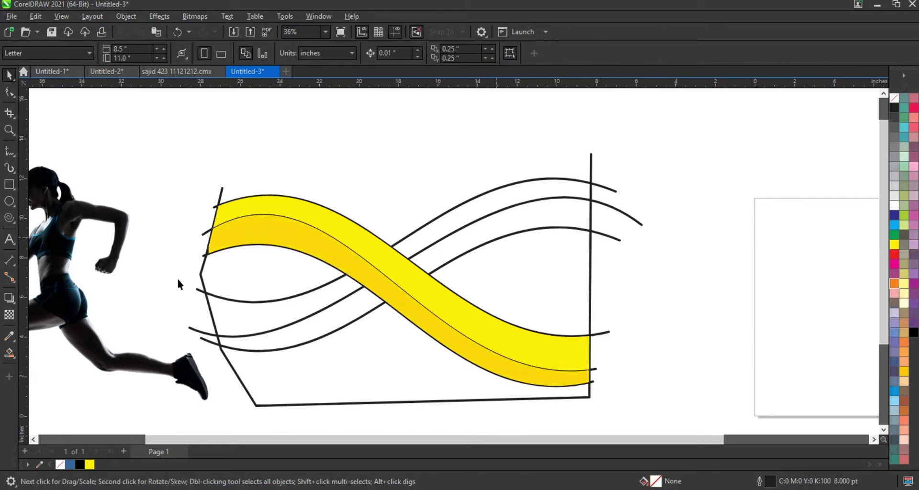
Use Smart Fill to create the upper and lower rising bands on both sides of the yellow crossing
{"action": "left_click", "coordinate": [9, 353]}
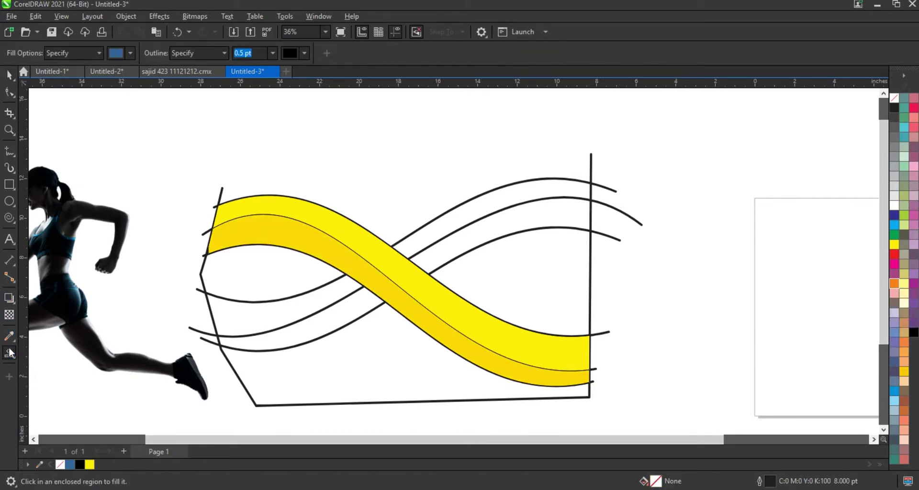
{"action": "left_click", "coordinate": [257, 315]}
{"action": "left_click", "coordinate": [419, 245]}
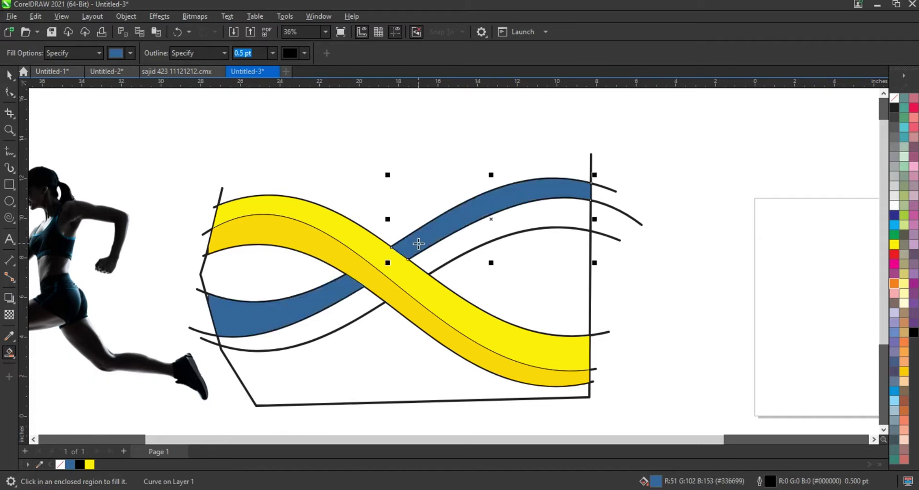
{"action": "left_click", "coordinate": [425, 256]}
{"action": "left_click", "coordinate": [328, 321]}
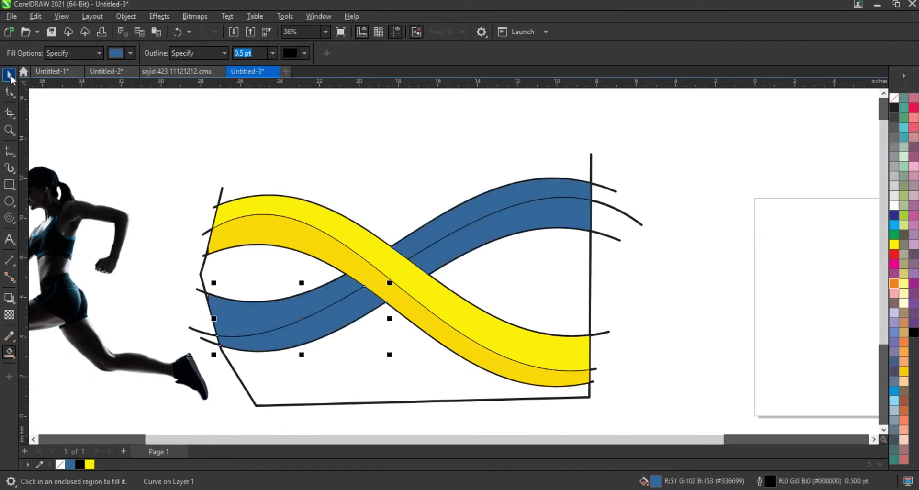
Fill both pieces of the upper rising band with magenta
{"action": "key", "text": "space"}
{"action": "left_click", "coordinate": [459, 220]}
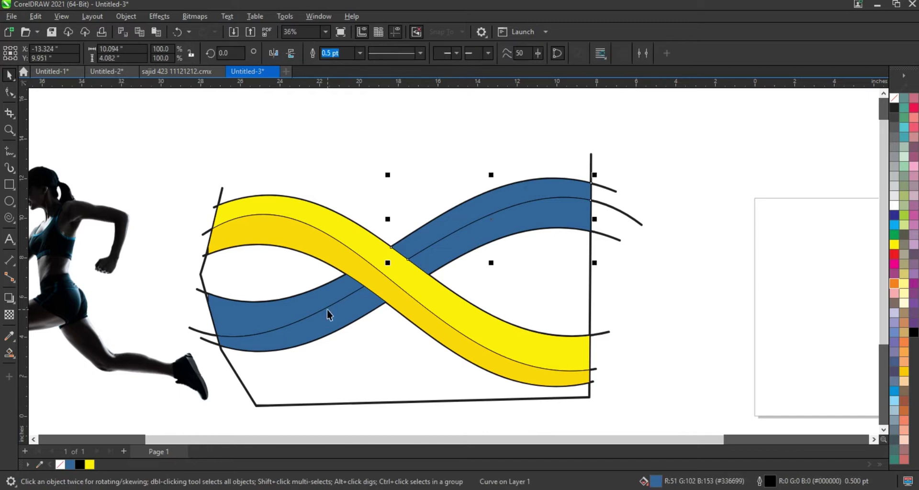
{"action": "left_click", "coordinate": [322, 305], "text": "shift"}
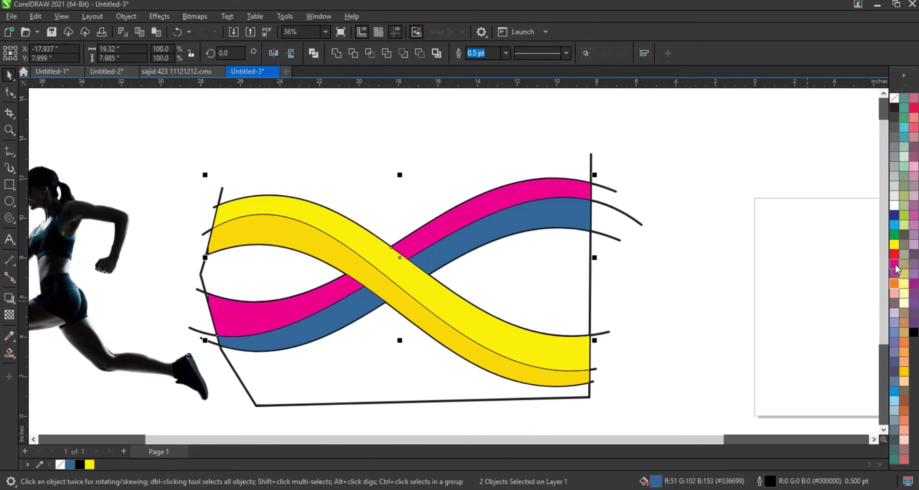
Fill both pieces of the lower rising band with magenta and darken them with a tint of black
{"action": "left_click", "coordinate": [541, 220]}
{"action": "left_click", "coordinate": [349, 318], "text": "shift"}
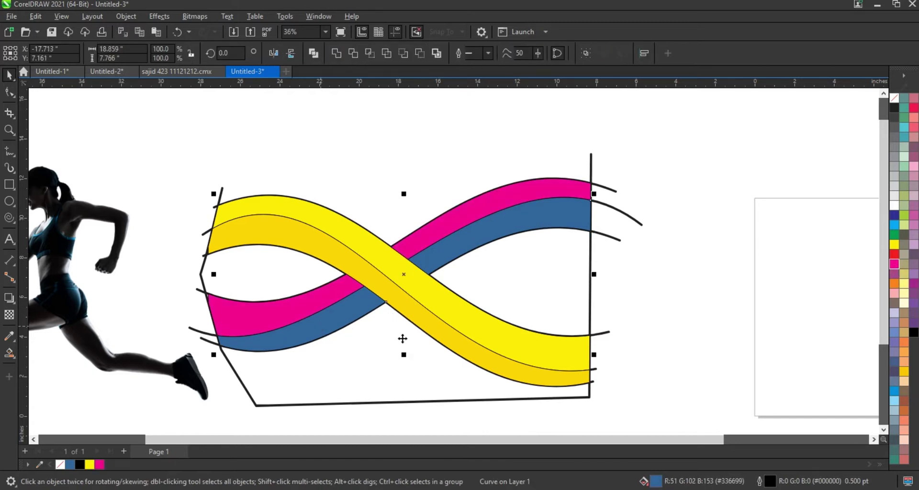
{"action": "left_click", "coordinate": [894, 265]}
{"action": "left_click", "coordinate": [913, 333], "text": "ctrl"}
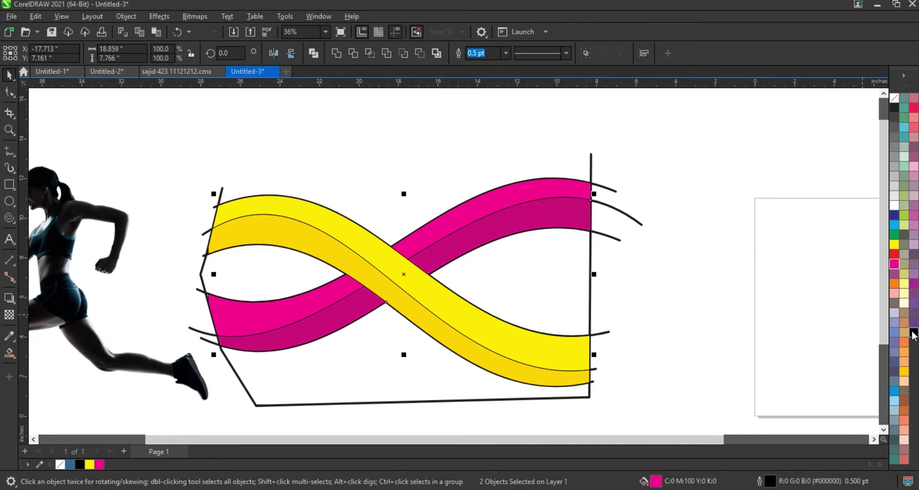
{"action": "key", "text": "Escape"}
Rotate the uppermost falling guide wave by about 22.4 degrees so it runs flatter through the crossing
{"action": "left_click", "coordinate": [607, 333]}
{"action": "left_click", "coordinate": [607, 334]}
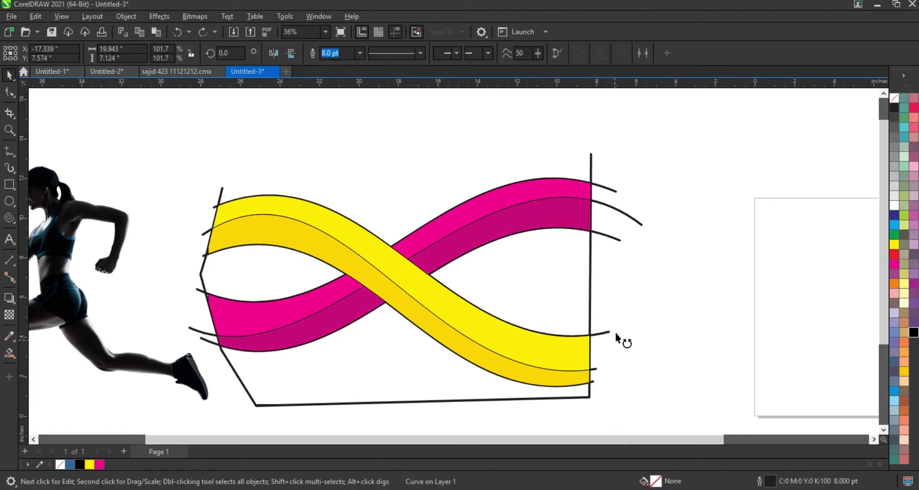
{"action": "left_click_drag", "start_coordinate": [618, 338], "coordinate": [615, 259]}
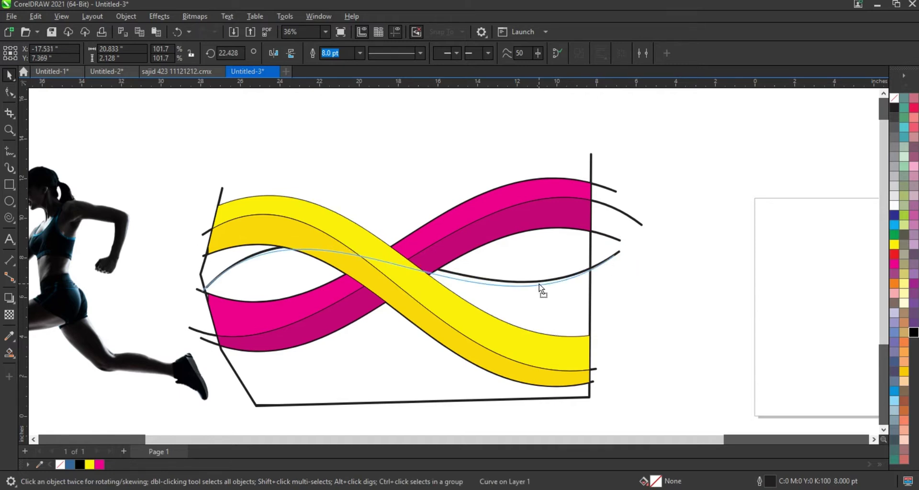
Place two copies of the rotated guide wave below it, forming three closely spaced curves across the crossing
{"action": "left_click_drag", "start_coordinate": [540, 284], "coordinate": [534, 212]}
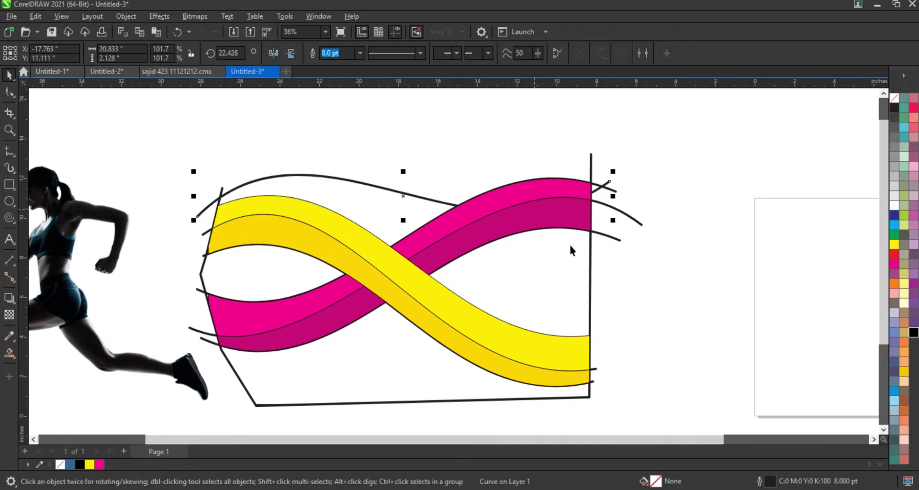
{"action": "key", "text": "ctrl+z"}
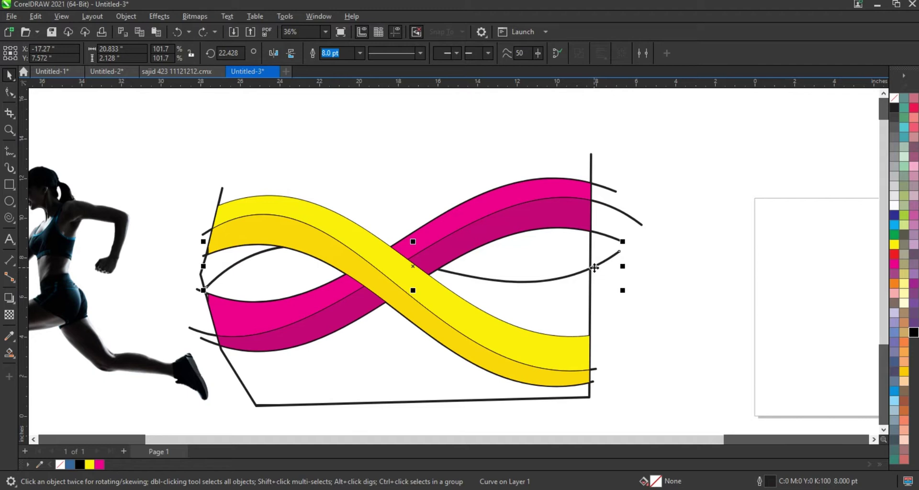
{"action": "left_click_drag", "start_coordinate": [595, 267], "coordinate": [594, 310]}
{"action": "left_click_drag", "start_coordinate": [593, 306], "coordinate": [557, 300]}
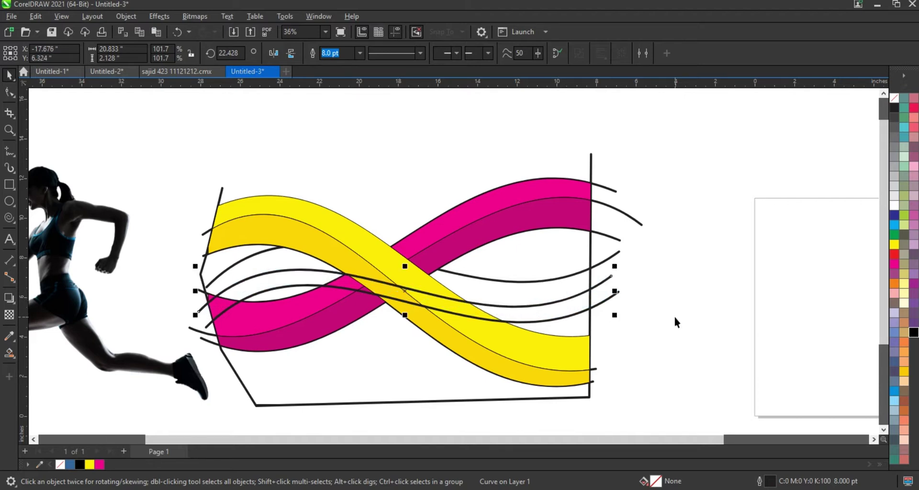
{"action": "key", "text": "Escape"}
Use Smart Fill to create the two-strip flatter band between the three rotated waves on both sides of the crossing
{"action": "left_click", "coordinate": [10, 354]}
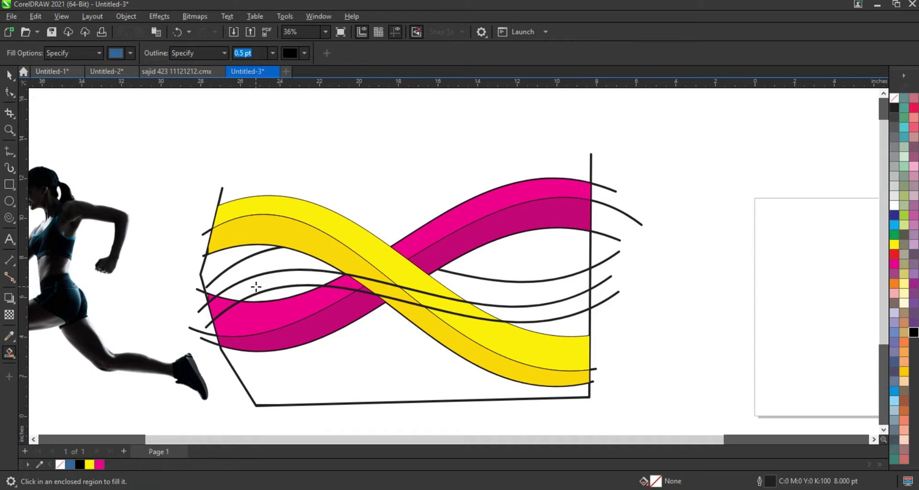
{"action": "left_click", "coordinate": [256, 286]}
{"action": "left_click", "coordinate": [457, 283]}
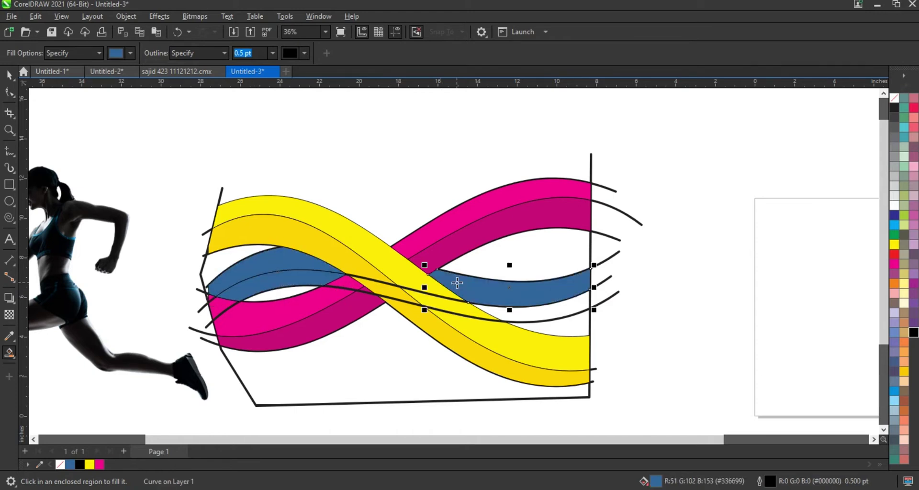
{"action": "left_click", "coordinate": [527, 315]}
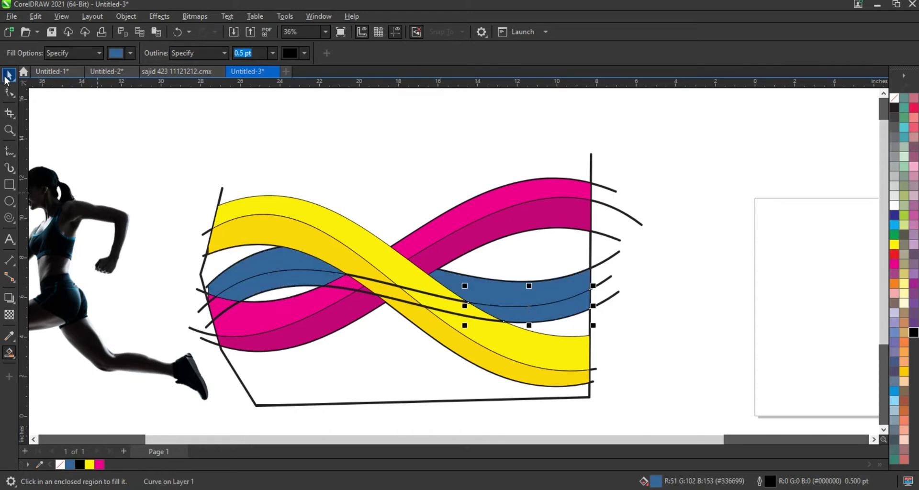
Delete the three rotated guide waves, keeping the filled band pieces
{"action": "key", "text": "space"}
{"action": "left_click", "coordinate": [607, 262]}
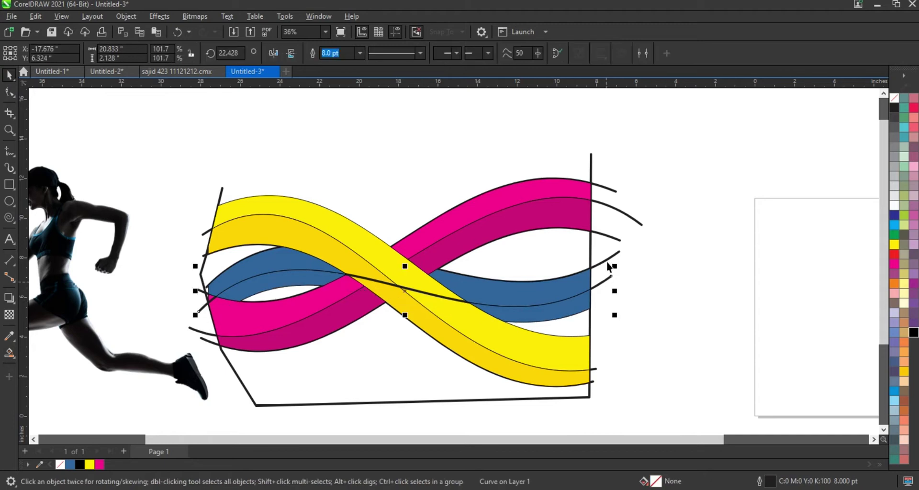
Fill both pieces of the flatter band's upper strip with light grey
{"action": "left_click", "coordinate": [580, 285]}
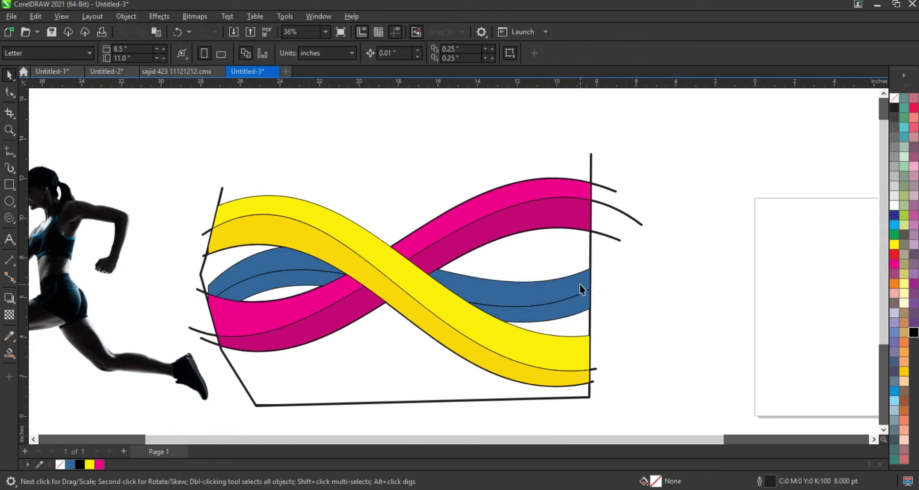
{"action": "left_click", "coordinate": [293, 267], "text": "shift"}
{"action": "left_click", "coordinate": [891, 197]}
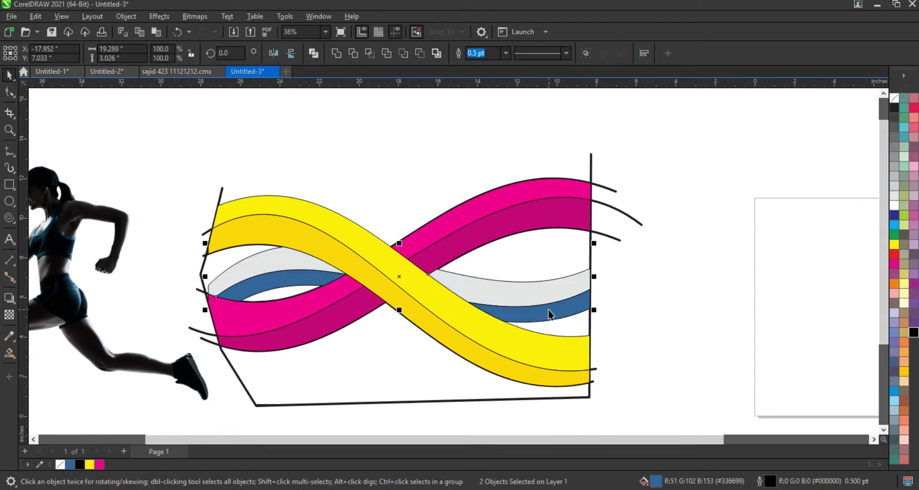
Fill both pieces of the flatter band's lower strip with a darker grey than its upper strip
{"action": "left_click", "coordinate": [548, 314]}
{"action": "left_click", "coordinate": [267, 292], "text": "shift"}
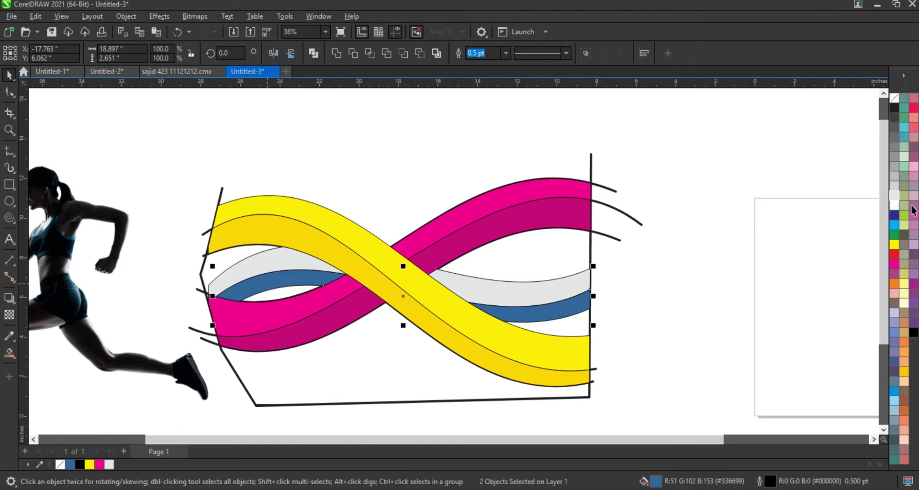
{"action": "left_click", "coordinate": [895, 177]}
{"action": "left_click", "coordinate": [737, 221]}
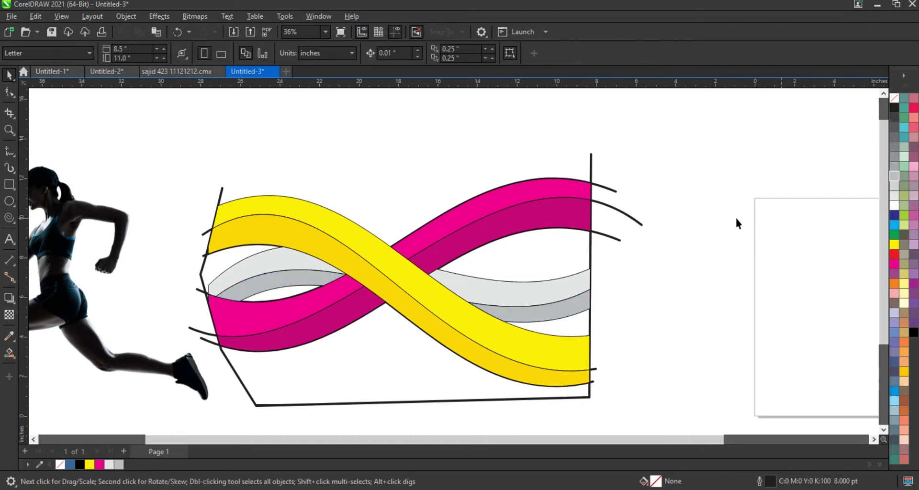
Delete the remaining guide curves and the boundary line around the bands, keeping the filled band pieces
{"action": "left_click", "coordinate": [611, 237]}
{"action": "key", "text": "Delete"}
{"action": "left_click", "coordinate": [611, 191]}
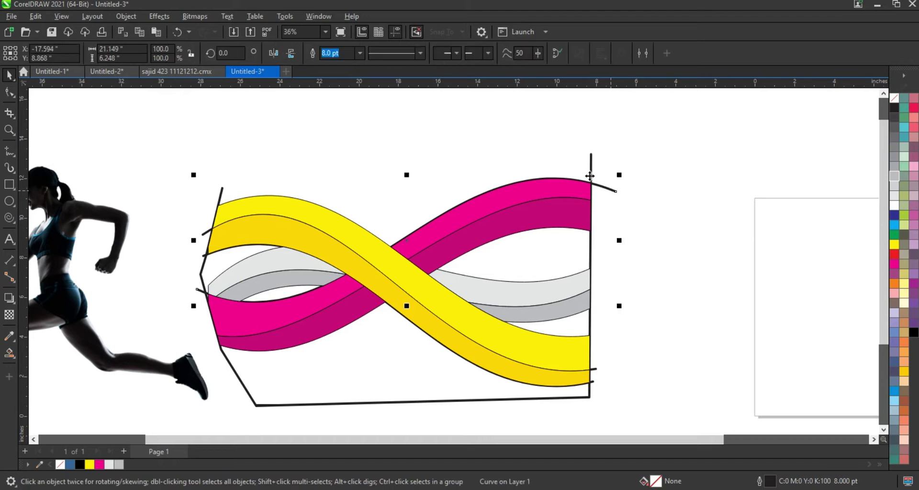
{"action": "key", "text": "Delete"}
{"action": "key", "text": "Delete"}
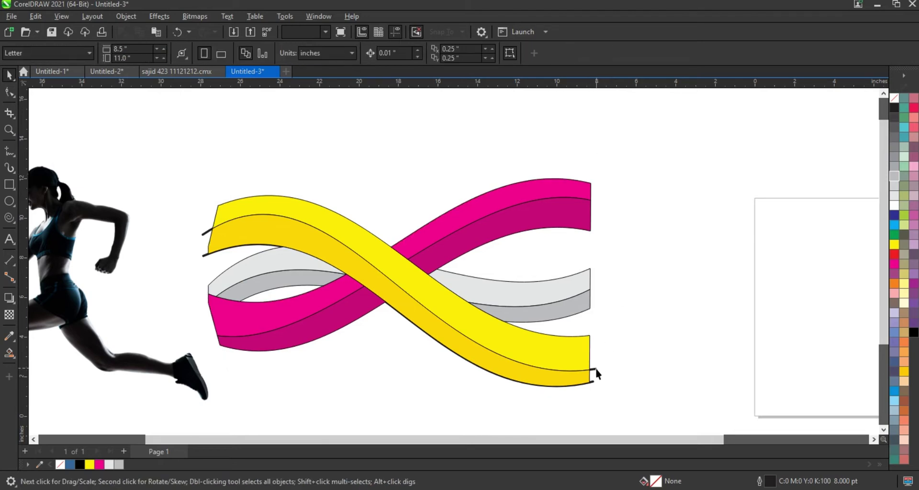
{"action": "left_click", "coordinate": [595, 382]}
{"action": "left_click", "coordinate": [626, 375]}
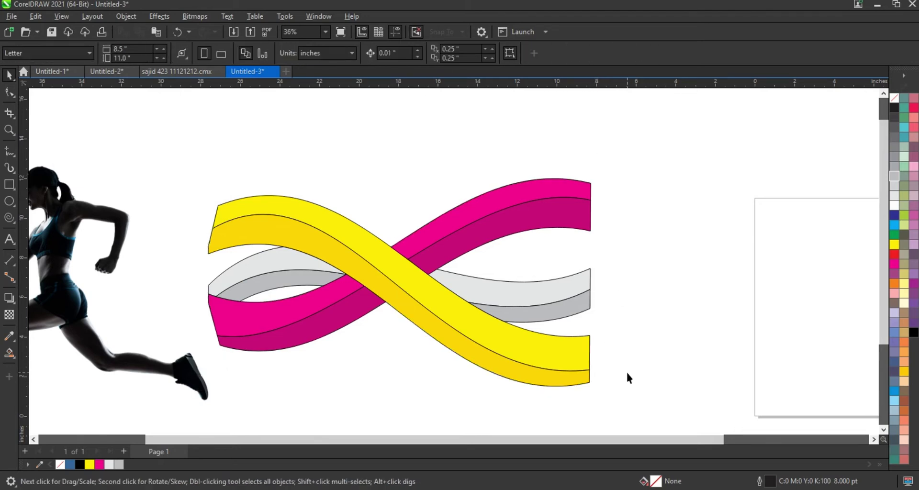
Move the runner over the starting ends of the bands and bring her in front of them
{"action": "scroll", "coordinate": [684, 194], "scroll_direction": "down", "scroll_amount": 1}
{"action": "left_click_drag", "start_coordinate": [190, 275], "coordinate": [279, 277]}
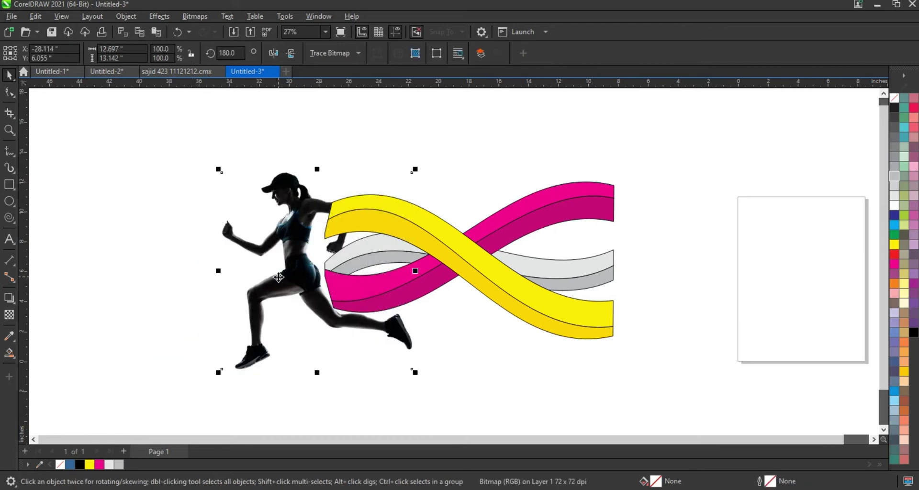
{"action": "left_click", "coordinate": [279, 276]}
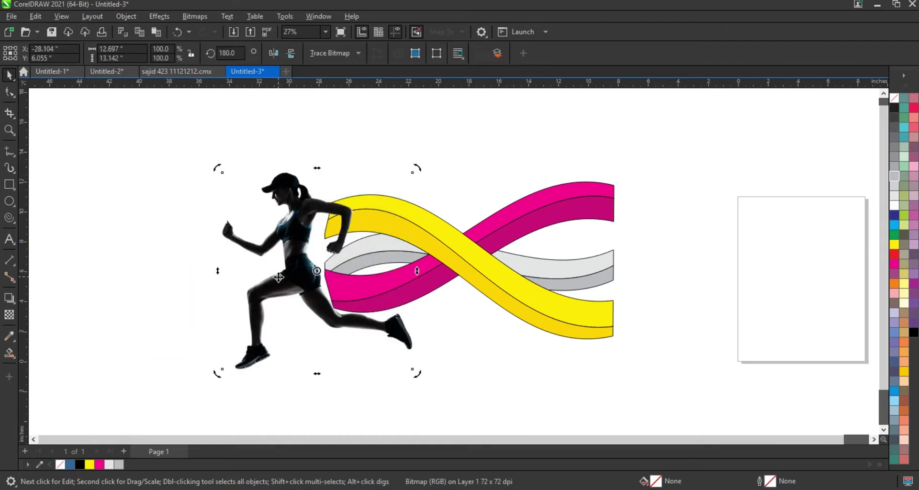
{"action": "key", "text": "Right"}
{"action": "key", "text": "Right"}
{"action": "key", "text": "Right"}
{"action": "key", "text": "Right"}
{"action": "key", "text": "Right"}
{"action": "key", "text": "Right"}
{"action": "key", "text": "Right"}
{"action": "key", "text": "Right"}
{"action": "key", "text": "Right"}
{"action": "key", "text": "Right"}
{"action": "key", "text": "Right"}
{"action": "key", "text": "Right"}
{"action": "key", "text": "Right"}
{"action": "key", "text": "Right"}
{"action": "left_click", "coordinate": [279, 288]}
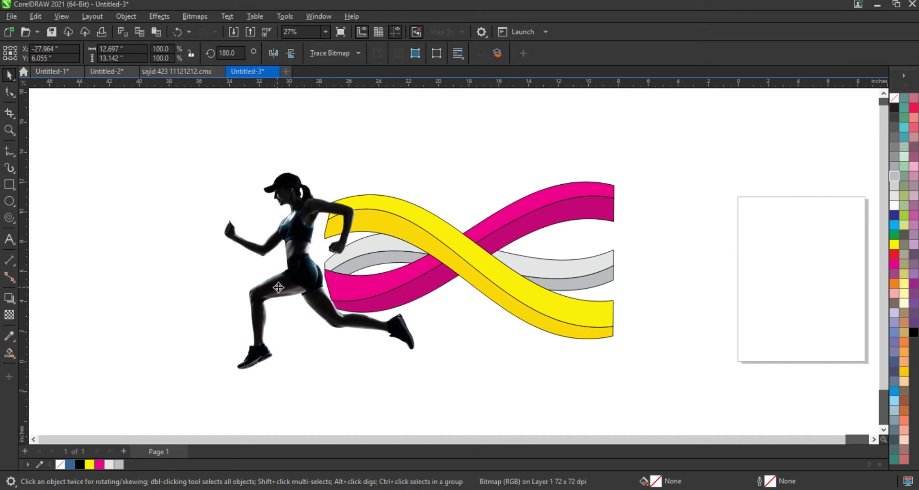
{"action": "left_click_drag", "start_coordinate": [278, 287], "coordinate": [290, 288]}
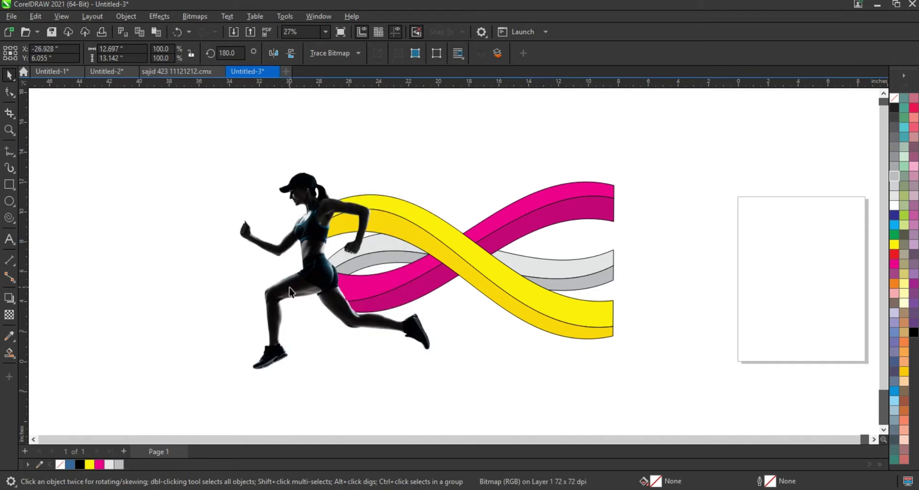
Remove the outlines from all band pieces
{"action": "left_click_drag", "start_coordinate": [112, 128], "coordinate": [638, 402]}
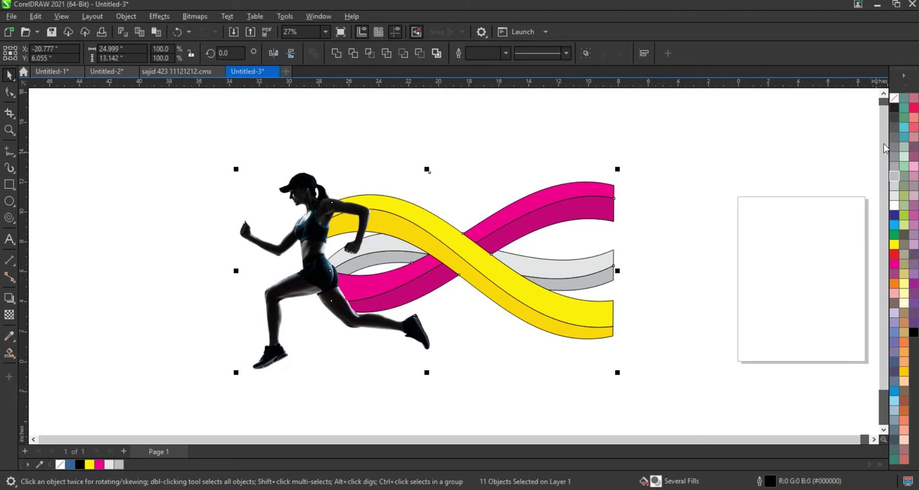
{"action": "right_click", "coordinate": [894, 98]}
{"action": "left_click", "coordinate": [844, 107]}
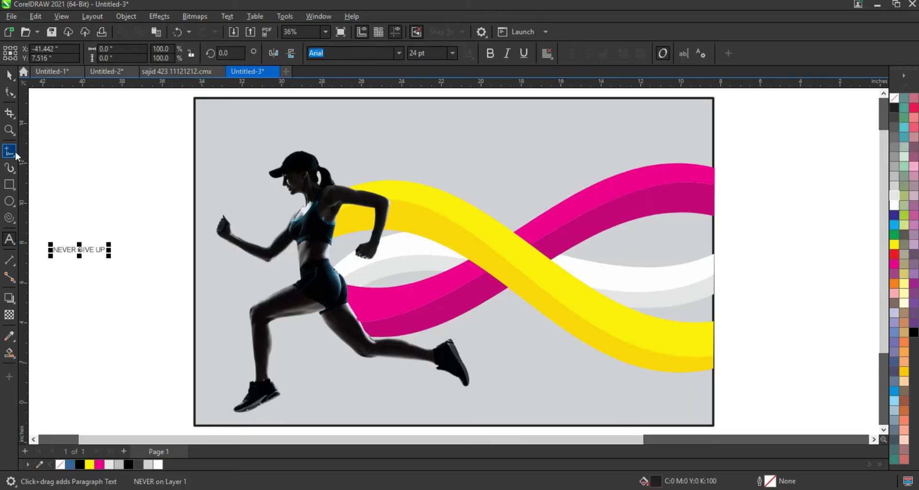
Repeat the phrase in the text object so it reads "NEVER GIVE UP NEVER GIVE UP" on one line
{"action": "key", "text": "ctrl+a"}
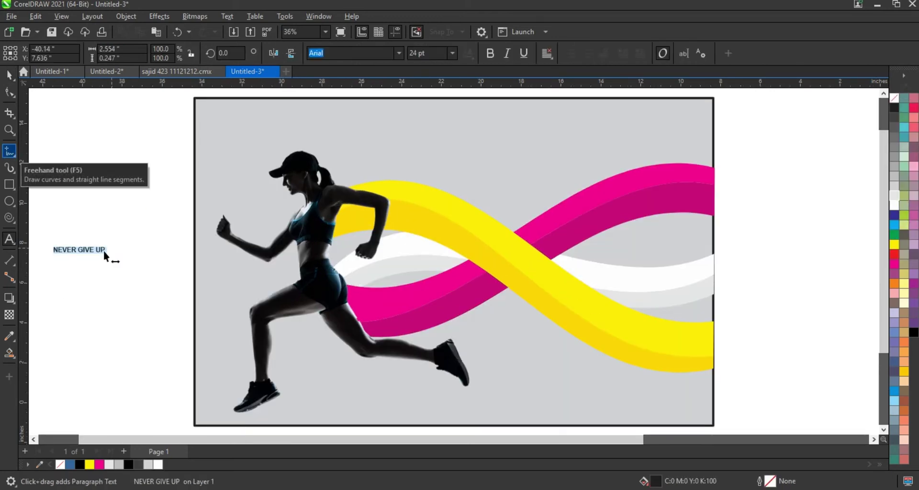
{"action": "key", "text": "ctrl+x"}
{"action": "key", "text": "ctrl+v"}
{"action": "key", "text": "ctrl+v"}
{"action": "left_click", "coordinate": [8, 76]}
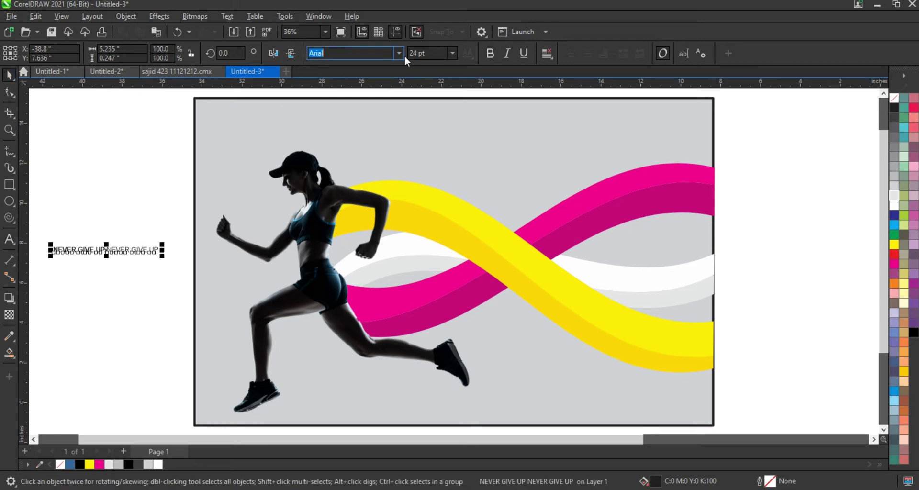
Set the text in bold Square721 BT, move it over the bands and enlarge it to about 58 pt
{"action": "left_click", "coordinate": [398, 53]}
{"action": "left_click", "coordinate": [344, 131]}
{"action": "left_click", "coordinate": [490, 53]}
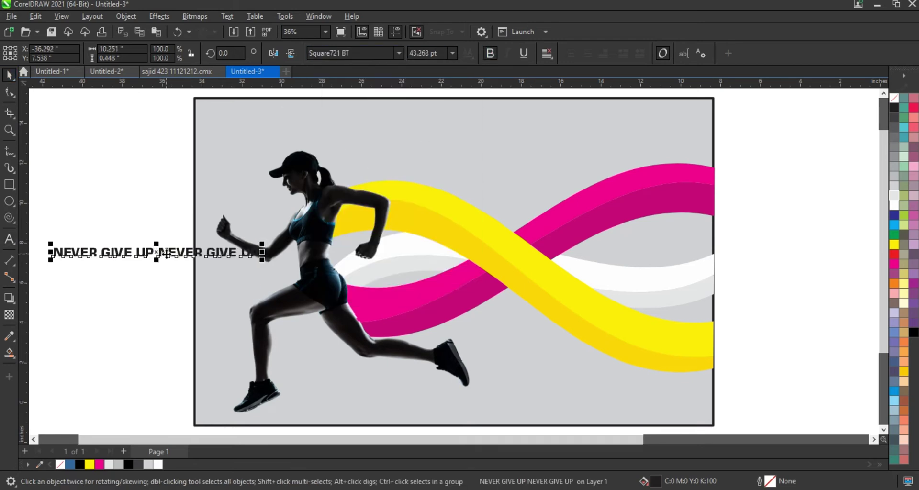
{"action": "left_click_drag", "start_coordinate": [158, 252], "coordinate": [489, 191]}
{"action": "left_click_drag", "start_coordinate": [594, 198], "coordinate": [663, 240]}
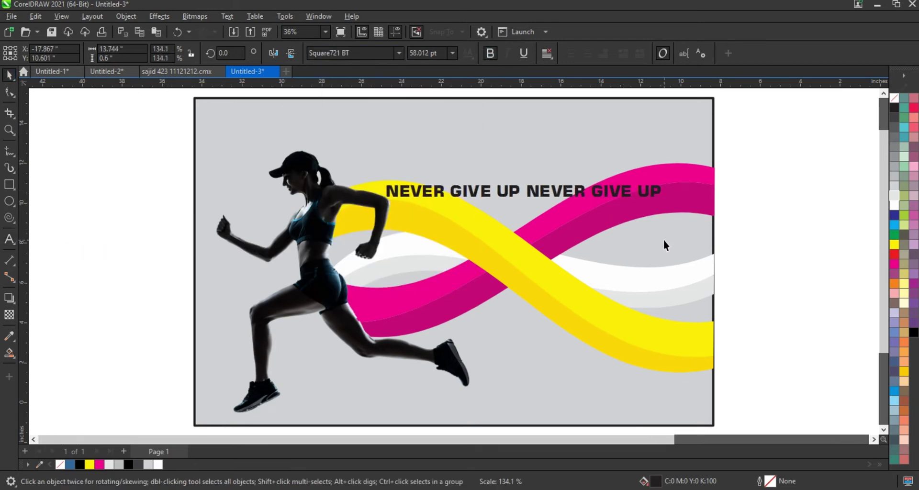
Warp the text with an envelope so it follows the upper strip of the yellow band
{"action": "left_click", "coordinate": [10, 298]}
{"action": "left_click", "coordinate": [43, 351]}
{"action": "left_click_drag", "start_coordinate": [661, 185], "coordinate": [705, 335]}
{"action": "left_click_drag", "start_coordinate": [493, 246], "coordinate": [489, 187]}
{"action": "left_click_drag", "start_coordinate": [599, 282], "coordinate": [603, 329]}
{"action": "left_click_drag", "start_coordinate": [705, 341], "coordinate": [704, 351]}
{"action": "left_click_drag", "start_coordinate": [375, 174], "coordinate": [401, 208]}
{"action": "left_click_drag", "start_coordinate": [387, 199], "coordinate": [393, 197]}
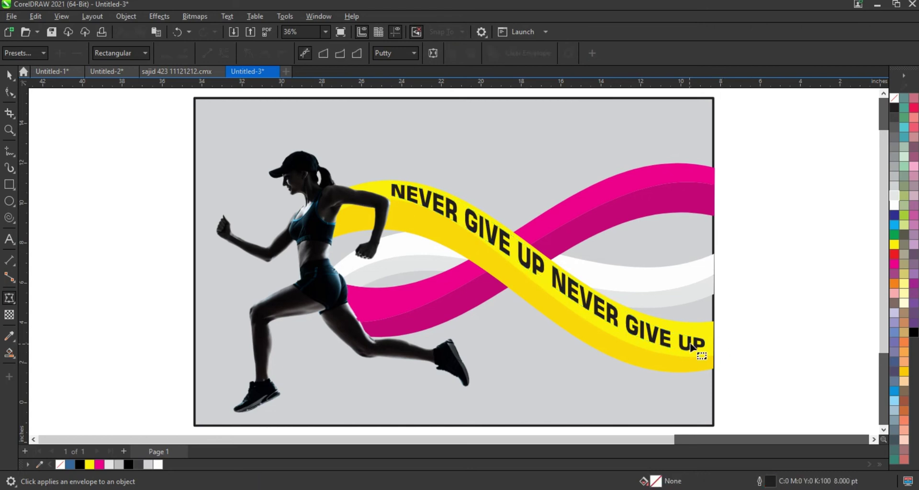
{"action": "left_click_drag", "start_coordinate": [705, 339], "coordinate": [705, 331]}
{"action": "left_click", "coordinate": [393, 196]}
{"action": "left_click_drag", "start_coordinate": [497, 219], "coordinate": [498, 212]}
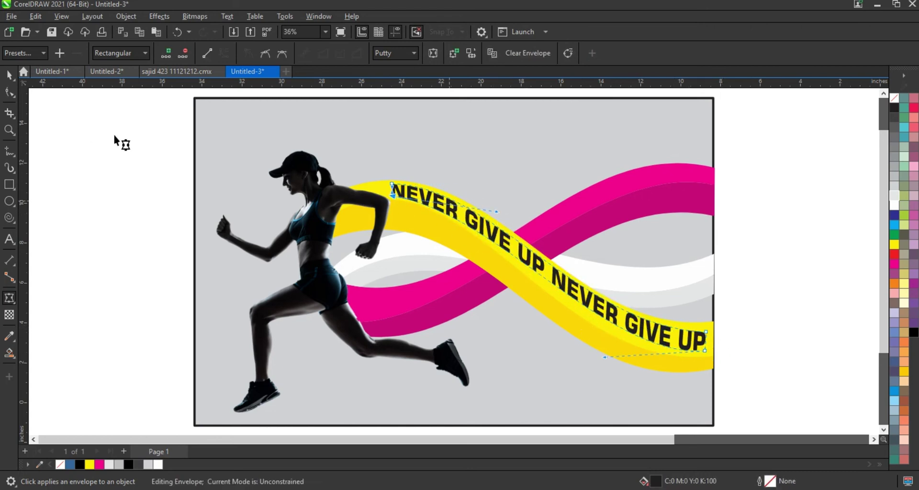
Duplicate the warped text onto the yellow band's darker lower strip and fit the copy's envelope to it
{"action": "left_click", "coordinate": [10, 75]}
{"action": "left_click_drag", "start_coordinate": [557, 279], "coordinate": [550, 307]}
{"action": "right_click", "coordinate": [550, 307]}
{"action": "left_click", "coordinate": [10, 91]}
{"action": "mouse_move", "coordinate": [384, 213]}
{"action": "left_mouse_down"}
{"action": "mouse_move", "coordinate": [392, 207]}
{"action": "mouse_move", "coordinate": [391, 224]}
{"action": "left_mouse_up"}
{"action": "left_click_drag", "start_coordinate": [697, 379], "coordinate": [697, 371]}
{"action": "left_click_drag", "start_coordinate": [699, 360], "coordinate": [698, 362]}
{"action": "left_click_drag", "start_coordinate": [573, 357], "coordinate": [569, 364]}
{"action": "left_click_drag", "start_coordinate": [493, 209], "coordinate": [493, 214]}
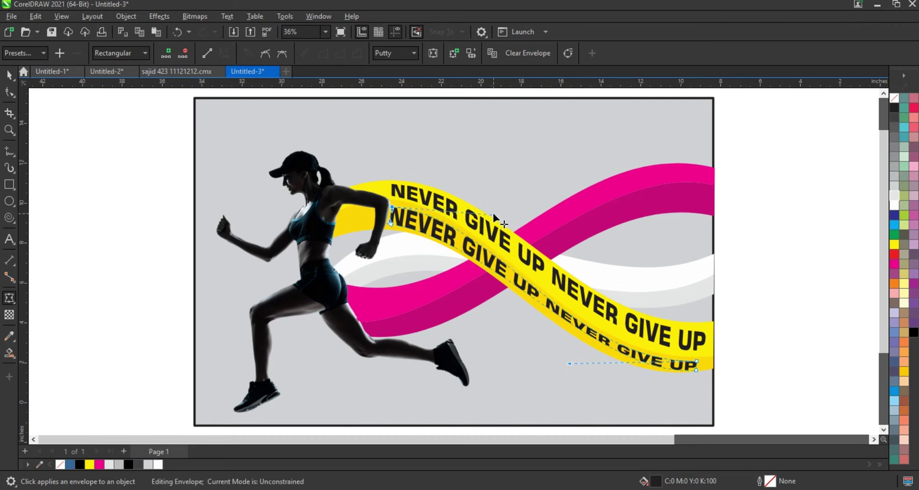
Duplicate the warped text below the bands and roughly reshape the copy's envelope to rise along the magenta band
{"action": "key", "text": "space"}
{"action": "left_click", "coordinate": [655, 255]}
{"action": "left_click_drag", "start_coordinate": [524, 244], "coordinate": [514, 339]}
{"action": "right_click", "coordinate": [514, 339]}
{"action": "left_click_drag", "start_coordinate": [512, 349], "coordinate": [492, 370]}
{"action": "scroll", "coordinate": [389, 168], "scroll_direction": "down", "scroll_amount": 1}
{"action": "left_click", "coordinate": [10, 92]}
{"action": "left_click_drag", "start_coordinate": [580, 349], "coordinate": [598, 184]}
{"action": "left_click_drag", "start_coordinate": [577, 361], "coordinate": [597, 197]}
{"action": "left_click_drag", "start_coordinate": [371, 268], "coordinate": [373, 261]}
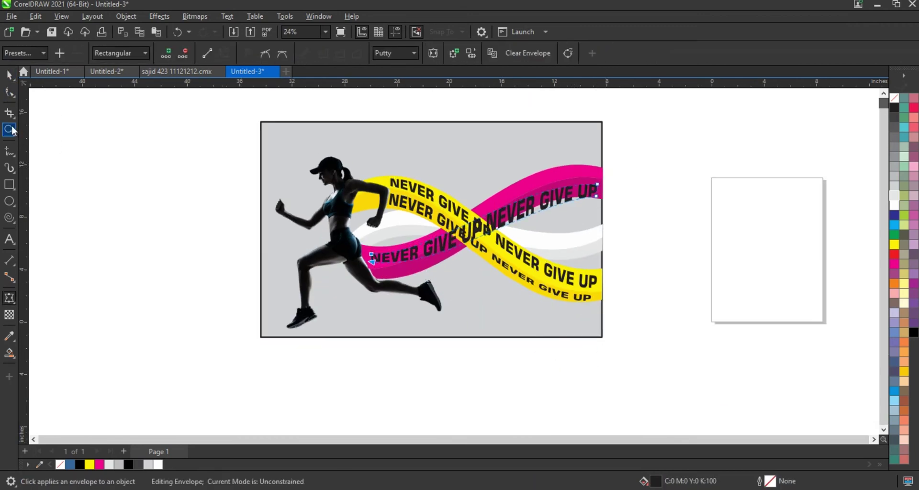
Adjust the envelope corners and curve handles so the copied text fits the magenta band's upper strip
{"action": "scroll", "coordinate": [426, 162], "scroll_direction": "up", "scroll_amount": 1}
{"action": "left_click_drag", "start_coordinate": [698, 198], "coordinate": [690, 171]}
{"action": "left_click_drag", "start_coordinate": [696, 217], "coordinate": [689, 191]}
{"action": "left_click_drag", "start_coordinate": [570, 189], "coordinate": [568, 151]}
{"action": "left_click_drag", "start_coordinate": [339, 308], "coordinate": [338, 299]}
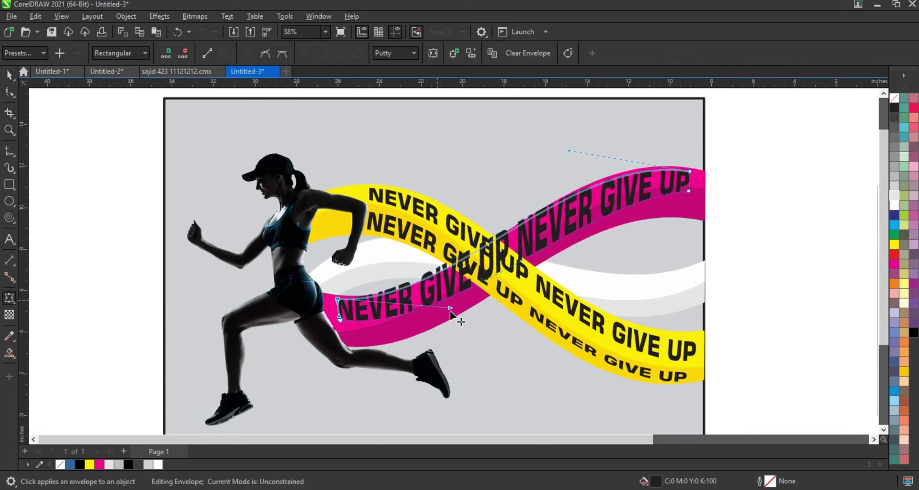
{"action": "left_click_drag", "start_coordinate": [450, 309], "coordinate": [450, 322]}
{"action": "left_click", "coordinate": [340, 320]}
{"action": "left_click_drag", "start_coordinate": [580, 232], "coordinate": [576, 168]}
{"action": "left_click_drag", "start_coordinate": [689, 191], "coordinate": [688, 187]}
{"action": "left_click_drag", "start_coordinate": [339, 318], "coordinate": [339, 321]}
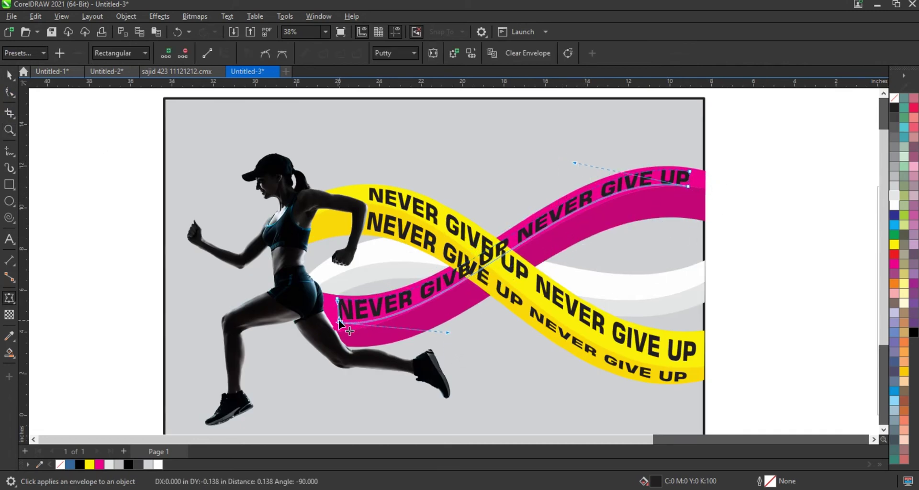
{"action": "left_click_drag", "start_coordinate": [575, 163], "coordinate": [571, 161]}
{"action": "left_click_drag", "start_coordinate": [522, 238], "coordinate": [521, 236]}
{"action": "key", "text": "space"}
Fit a duplicate of the magenta band's text to the darker lower strip with its envelope and fill it black
{"action": "left_click_drag", "start_coordinate": [571, 207], "coordinate": [582, 242]}
{"action": "right_click", "coordinate": [582, 242]}
{"action": "key", "text": "space"}
{"action": "left_click_drag", "start_coordinate": [334, 320], "coordinate": [366, 372]}
{"action": "left_click_drag", "start_coordinate": [351, 359], "coordinate": [352, 348]}
{"action": "left_click_drag", "start_coordinate": [349, 331], "coordinate": [349, 334]}
{"action": "left_click_drag", "start_coordinate": [699, 221], "coordinate": [699, 215]}
{"action": "left_click_drag", "start_coordinate": [702, 208], "coordinate": [702, 197]}
{"action": "left_click_drag", "start_coordinate": [584, 173], "coordinate": [575, 168]}
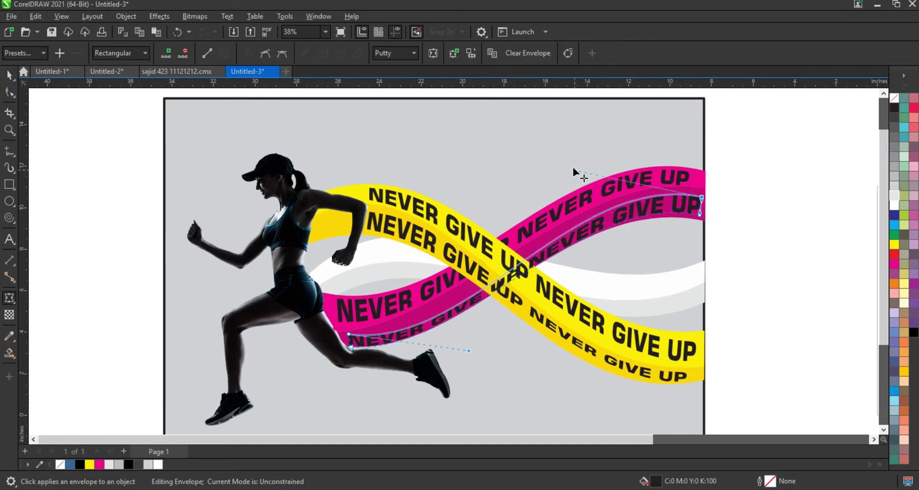
{"action": "key", "text": "space"}
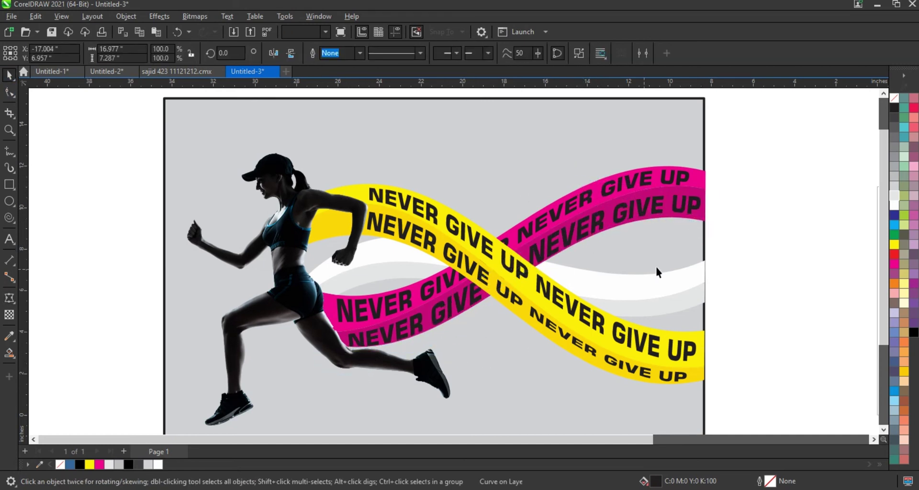
{"action": "left_click", "coordinate": [914, 332]}
{"action": "left_click", "coordinate": [761, 338]}
Duplicate the text for the white band and stretch the copy's envelope from the runner's hip to the band's far end
{"action": "scroll", "coordinate": [760, 339], "scroll_direction": "down", "scroll_amount": 1}
{"action": "key", "text": "F2"}
{"action": "left_click_drag", "start_coordinate": [752, 410], "coordinate": [301, 148]}
{"action": "left_click_drag", "start_coordinate": [509, 302], "coordinate": [460, 354]}
{"action": "right_click", "coordinate": [460, 355]}
{"action": "left_click", "coordinate": [10, 92]}
{"action": "key", "text": "F3"}
{"action": "key", "text": "F2"}
{"action": "left_click_drag", "start_coordinate": [287, 166], "coordinate": [583, 365]}
{"action": "left_click_drag", "start_coordinate": [652, 408], "coordinate": [701, 270]}
{"action": "left_click_drag", "start_coordinate": [370, 277], "coordinate": [371, 274]}
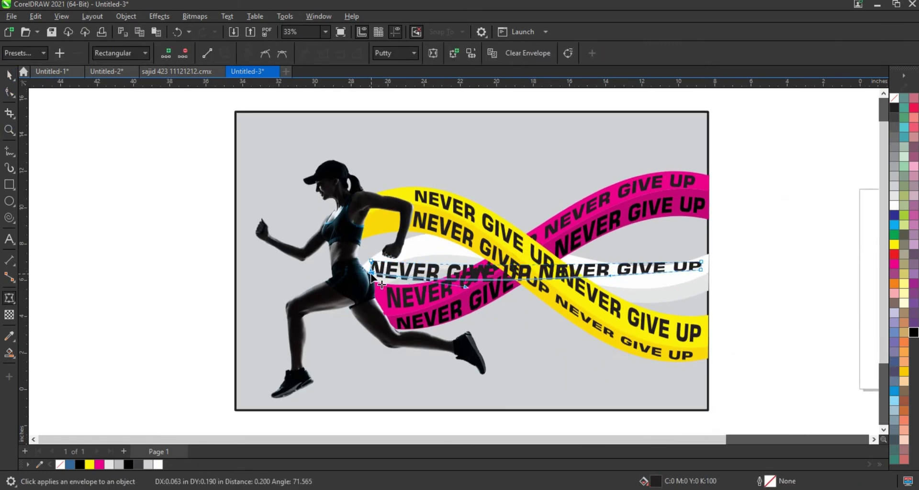
Bend the copied text's envelope so its upper and lower edges follow the wave of the white band's upper strip
{"action": "left_click_drag", "start_coordinate": [610, 275], "coordinate": [656, 302]}
{"action": "left_click_drag", "start_coordinate": [466, 286], "coordinate": [455, 229]}
{"action": "left_click", "coordinate": [371, 262]}
{"action": "left_click_drag", "start_coordinate": [608, 267], "coordinate": [586, 265]}
{"action": "left_click_drag", "start_coordinate": [466, 268], "coordinate": [452, 211]}
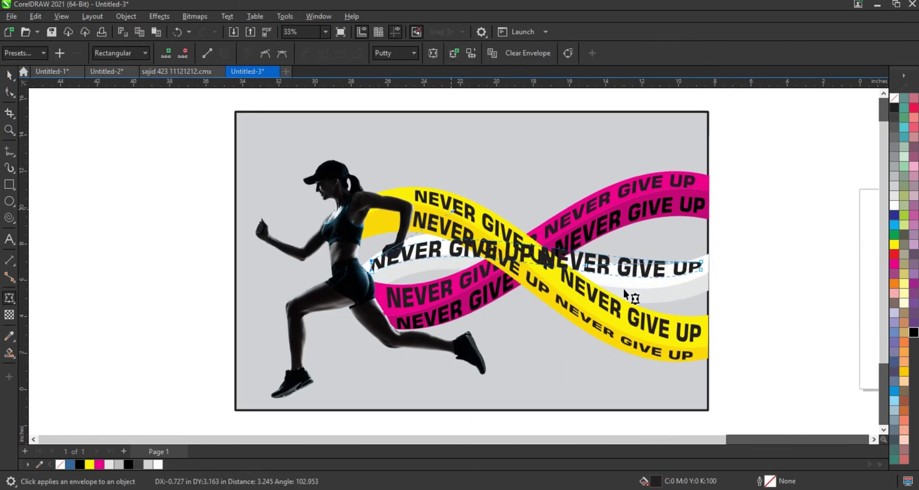
{"action": "left_click_drag", "start_coordinate": [693, 254], "coordinate": [710, 279]}
{"action": "left_click_drag", "start_coordinate": [702, 270], "coordinate": [700, 272]}
{"action": "left_click_drag", "start_coordinate": [371, 262], "coordinate": [374, 270]}
{"action": "key", "text": "ctrl+z"}
{"action": "left_click_drag", "start_coordinate": [655, 304], "coordinate": [616, 313]}
{"action": "left_click_drag", "start_coordinate": [457, 224], "coordinate": [473, 219]}
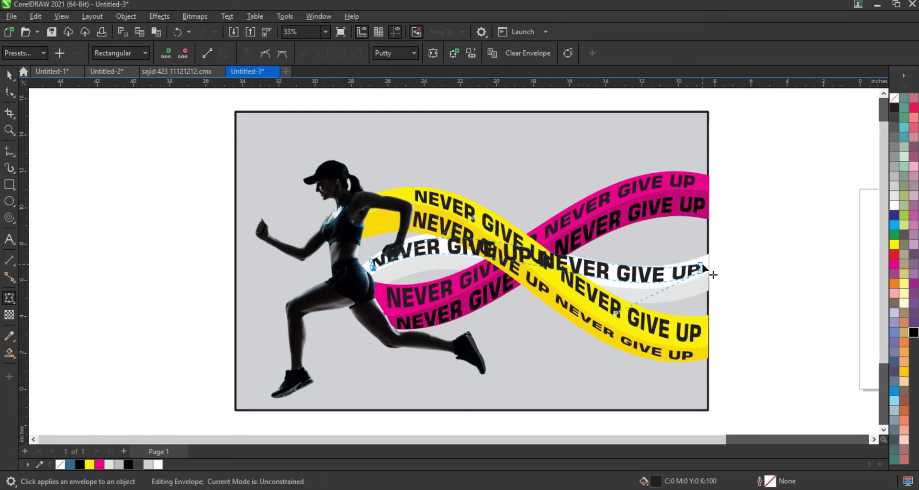
Refine the envelope curves of the white band's text and send the text behind the yellow and magenta bands
{"action": "left_click", "coordinate": [702, 264]}
{"action": "left_click_drag", "start_coordinate": [587, 278], "coordinate": [585, 299]}
{"action": "left_click_drag", "start_coordinate": [452, 201], "coordinate": [458, 198]}
{"action": "left_click_drag", "start_coordinate": [585, 298], "coordinate": [588, 304]}
{"action": "key", "text": "space"}
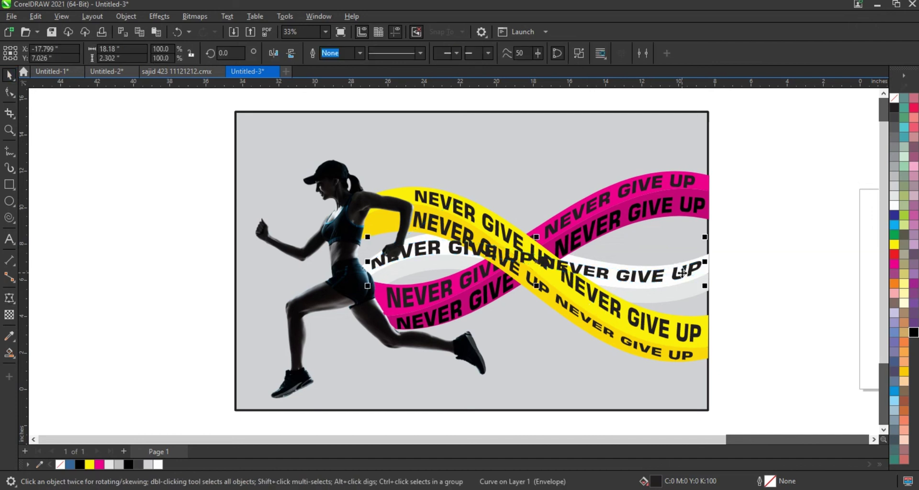
{"action": "key", "text": "ctrl+Page_Down"}
{"action": "key", "text": "ctrl+Page_Down"}
{"action": "key", "text": "ctrl+Page_Down"}
Duplicate the white band's text onto its light grey lower strip and fit the copy's envelope to it
{"action": "right_click", "coordinate": [695, 284]}
{"action": "left_click_drag", "start_coordinate": [688, 272], "coordinate": [708, 281]}
{"action": "key", "text": "space"}
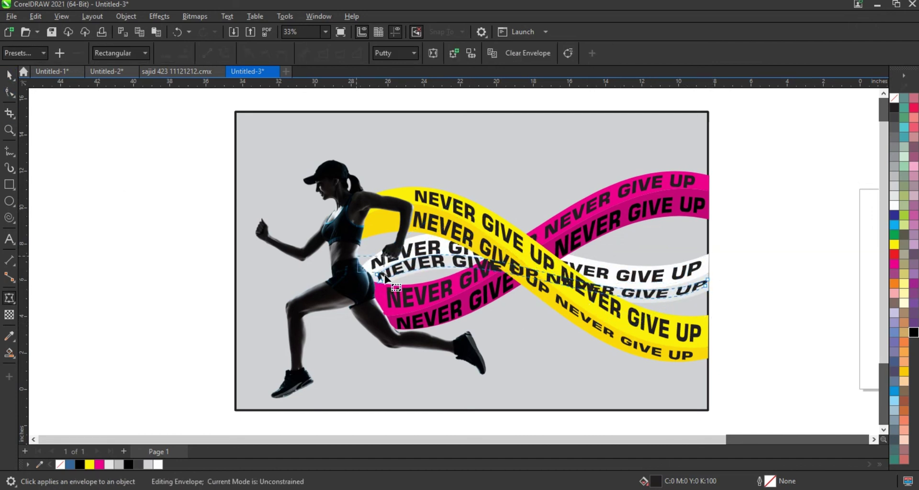
{"action": "left_click", "coordinate": [378, 275]}
{"action": "left_click_drag", "start_coordinate": [466, 213], "coordinate": [469, 217]}
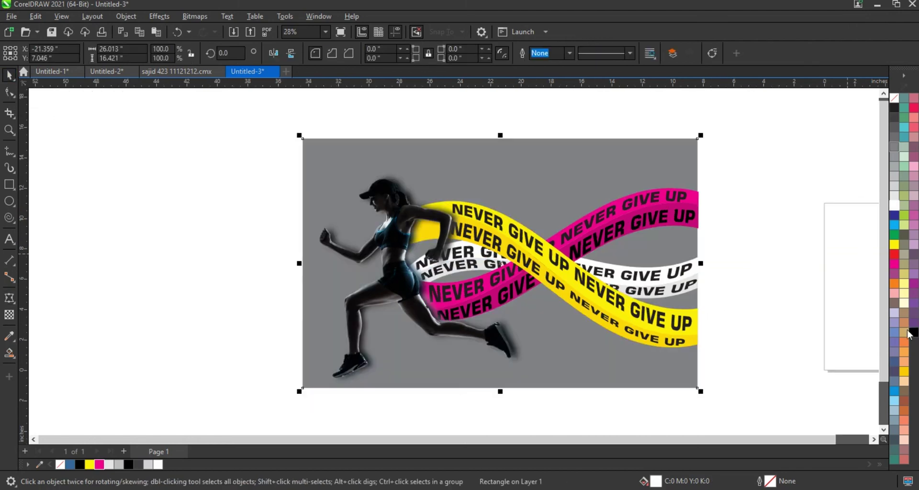
Try a black fill on the background rectangle, and undo the recent background colour changes
{"action": "left_click", "coordinate": [914, 335]}
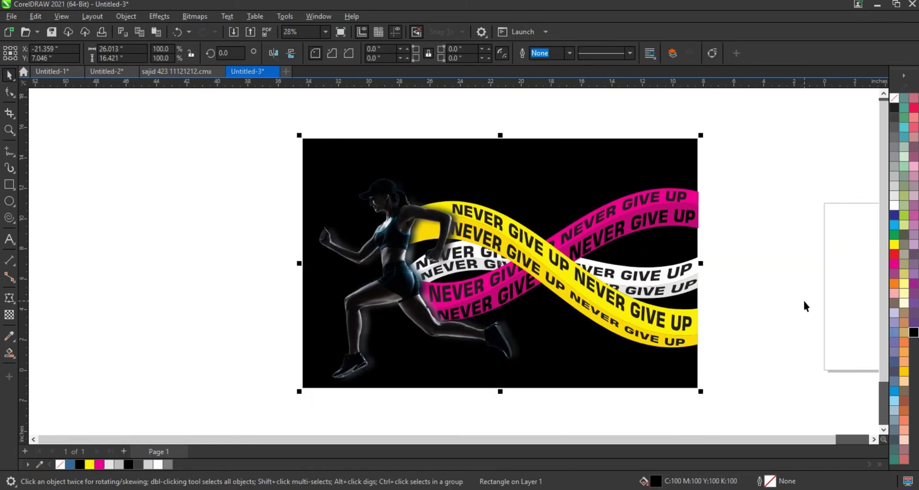
{"action": "key", "text": "ctrl+z"}
{"action": "key", "text": "ctrl+z"}
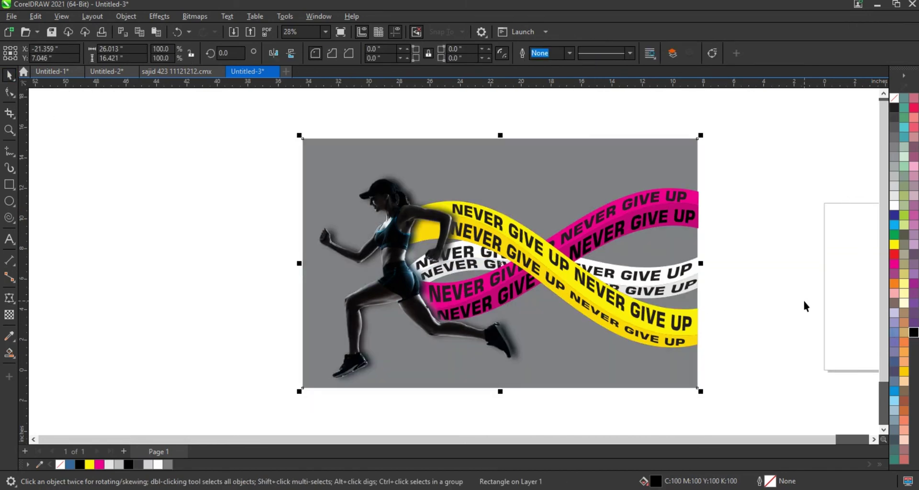
{"action": "key", "text": "ctrl+z"}
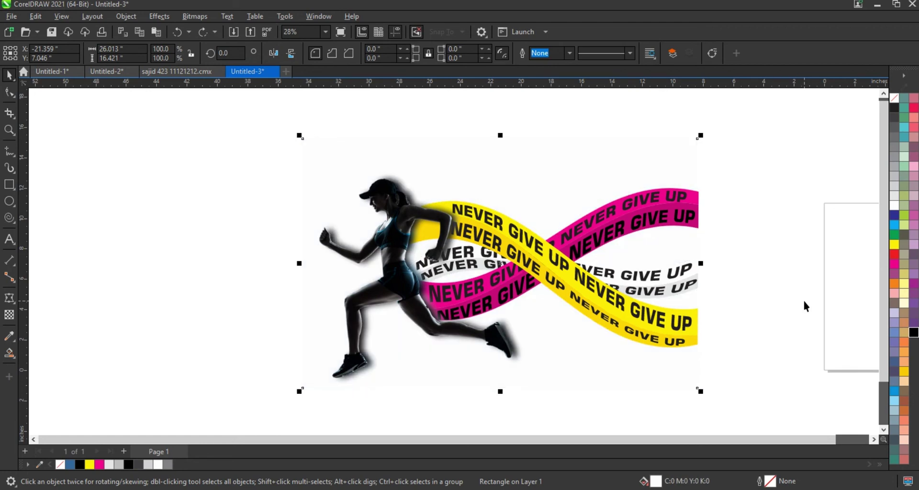
{"action": "key", "text": "ctrl+z"}
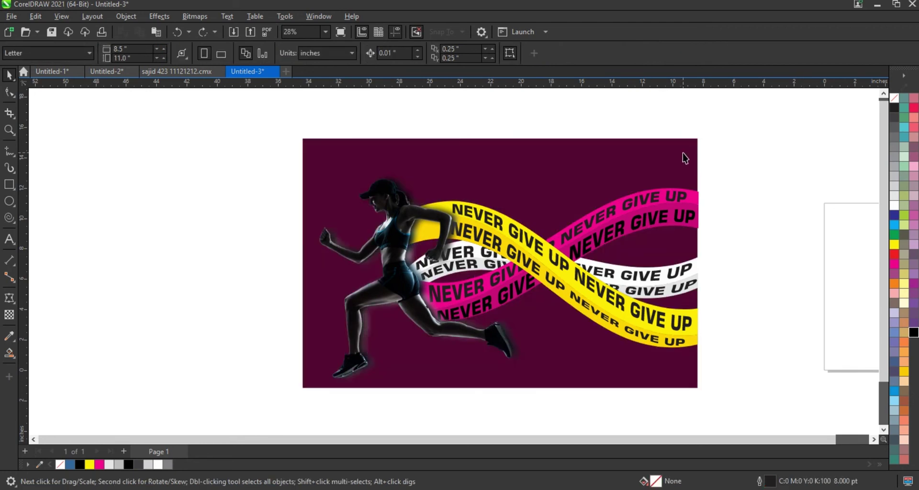
Fill the background rectangle with pale green (C:40 M:0 Y:40 K:0)
{"action": "left_click", "coordinate": [905, 167]}
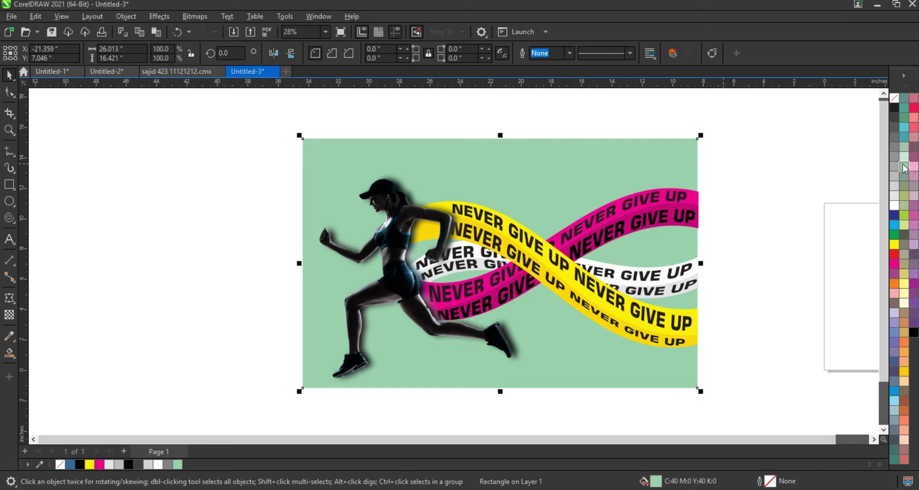
{"action": "left_click", "coordinate": [815, 195]}
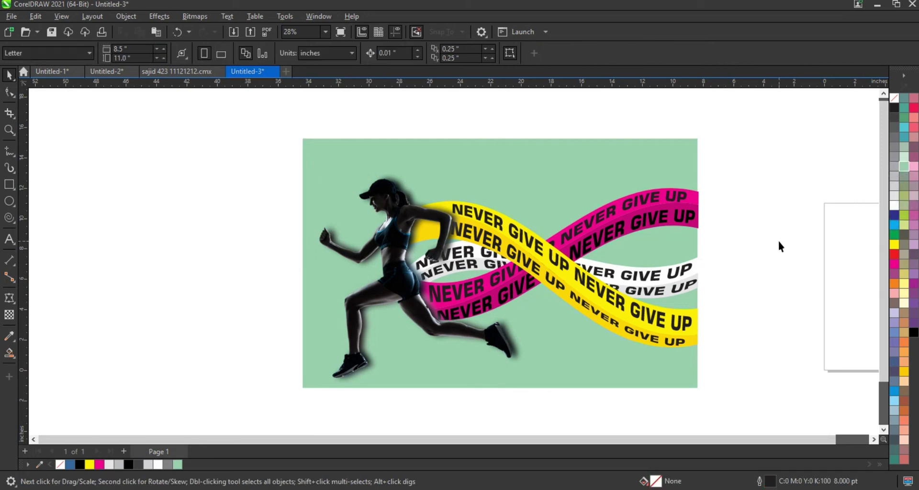
{"action": "left_click", "coordinate": [660, 165]}
{"action": "left_click", "coordinate": [767, 185]}
{"action": "left_click", "coordinate": [700, 383]}
{"action": "key", "text": "shift+F2"}
{"action": "left_click", "coordinate": [807, 316]}
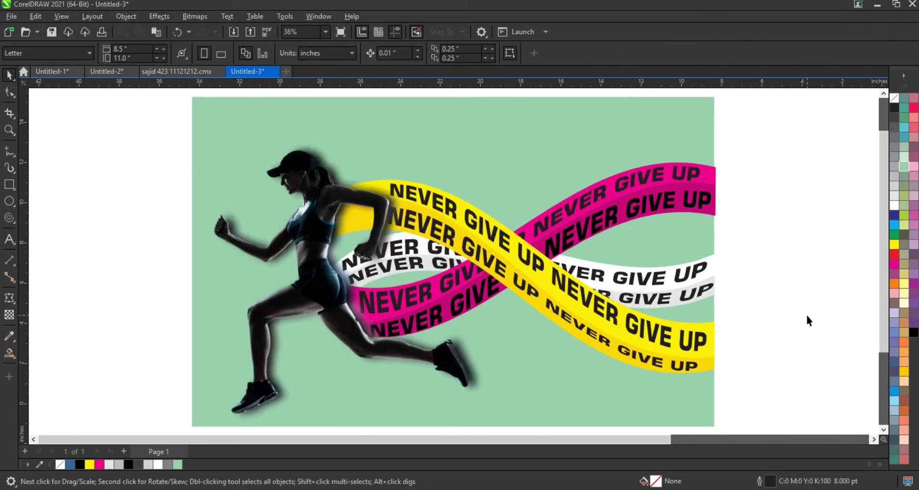